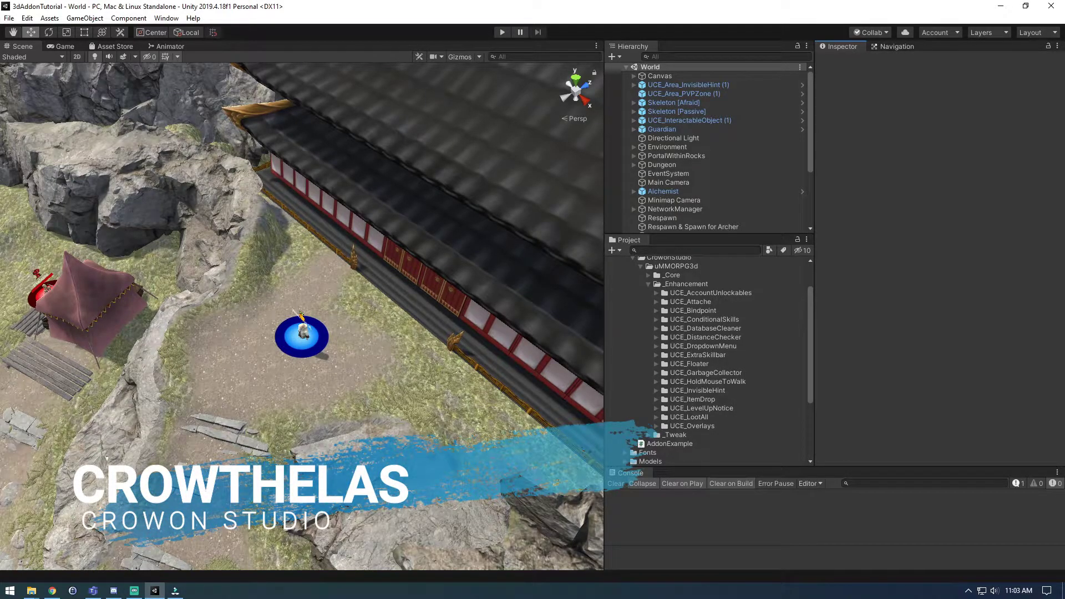
- Import the custom package UCE MonsterWaypoints.unitypackage into the project's _Enhancement folder
right_click(700, 284)
mouse_move(743, 412)
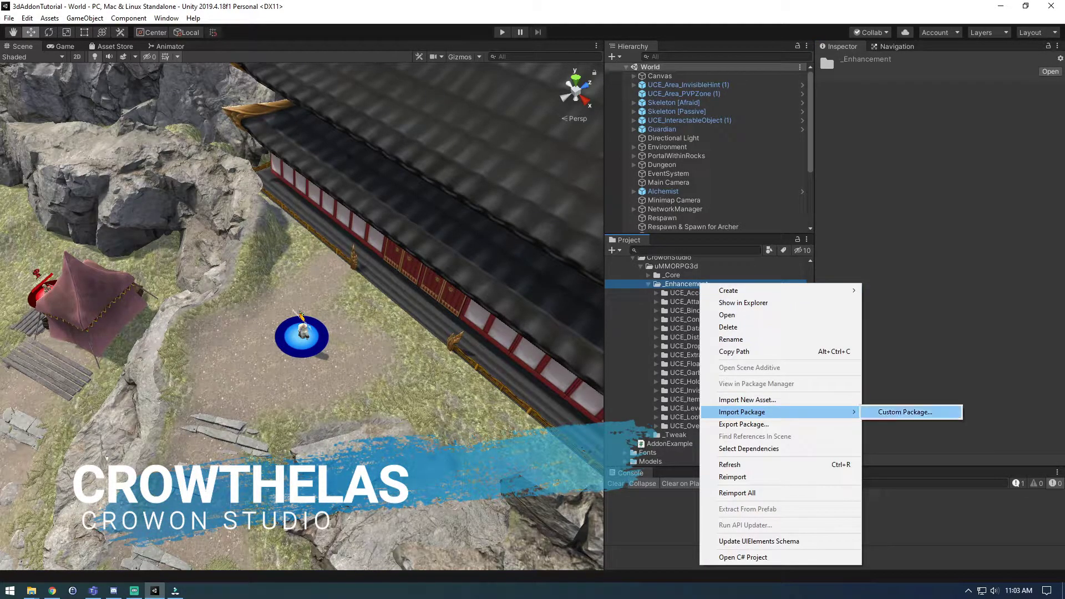
click(905, 412)
scroll(453, 300, down, 2)
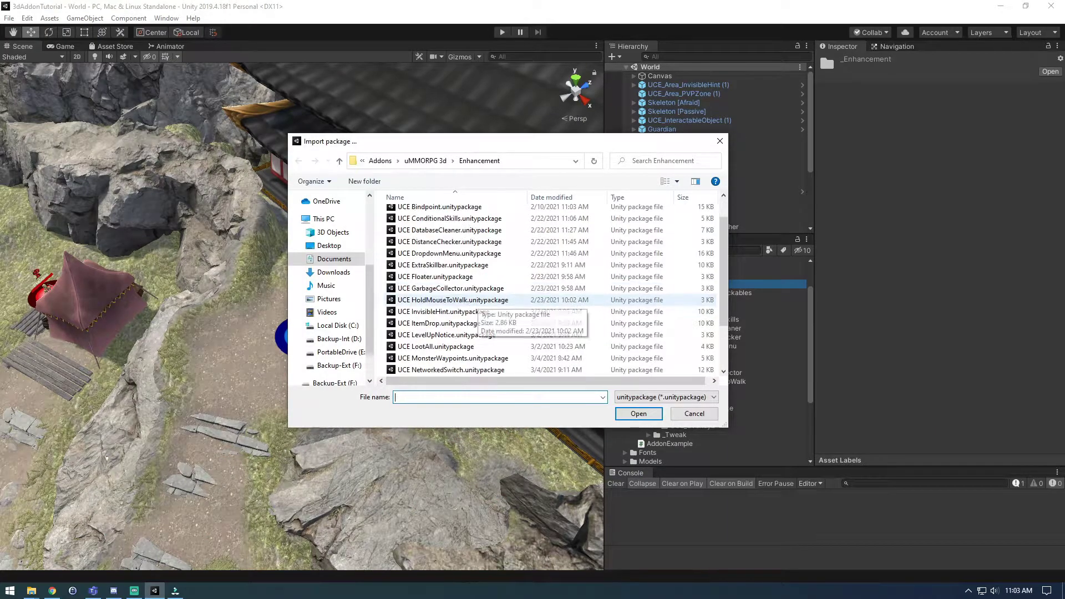
click(453, 323)
click(638, 414)
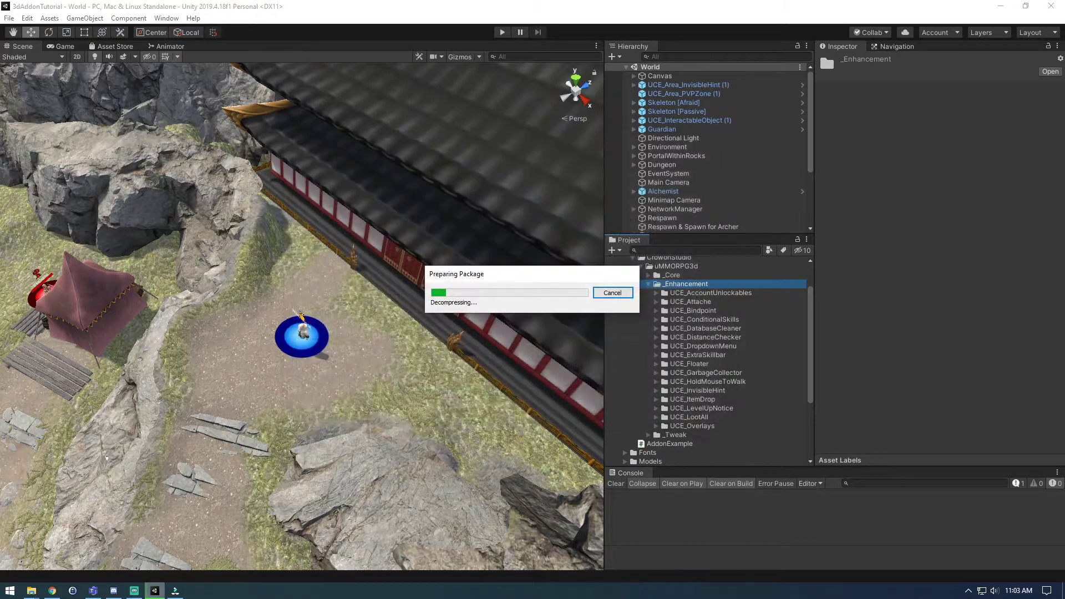
click(486, 395)
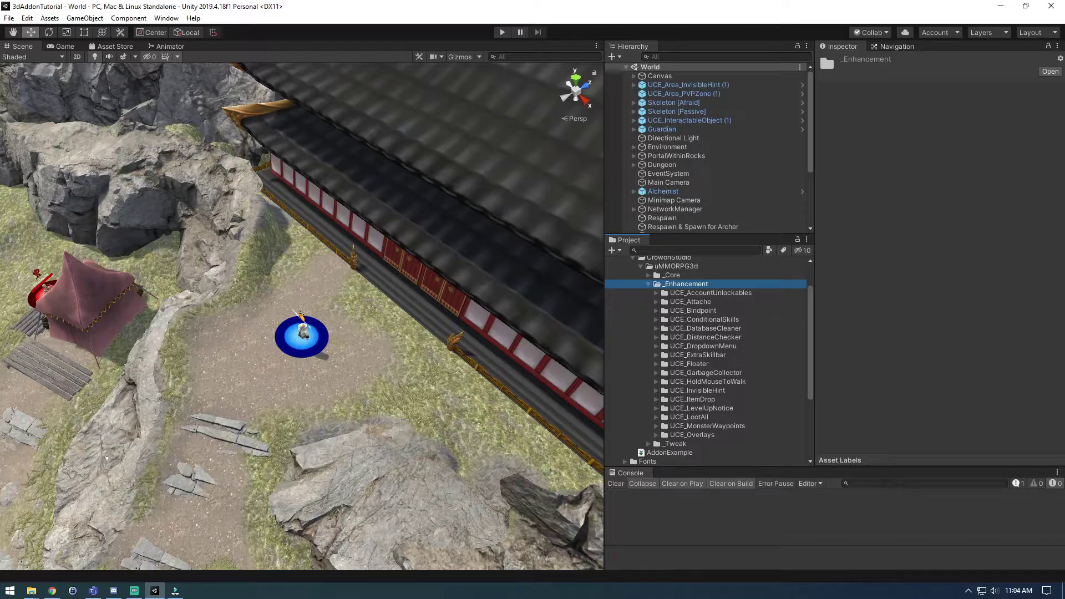
- Expand the UCE_MonsterWaypoints folder and reveal its _readme-MonsterWaypoints file in the file explorer for reading
scroll(709, 361, down, 3)
click(657, 393)
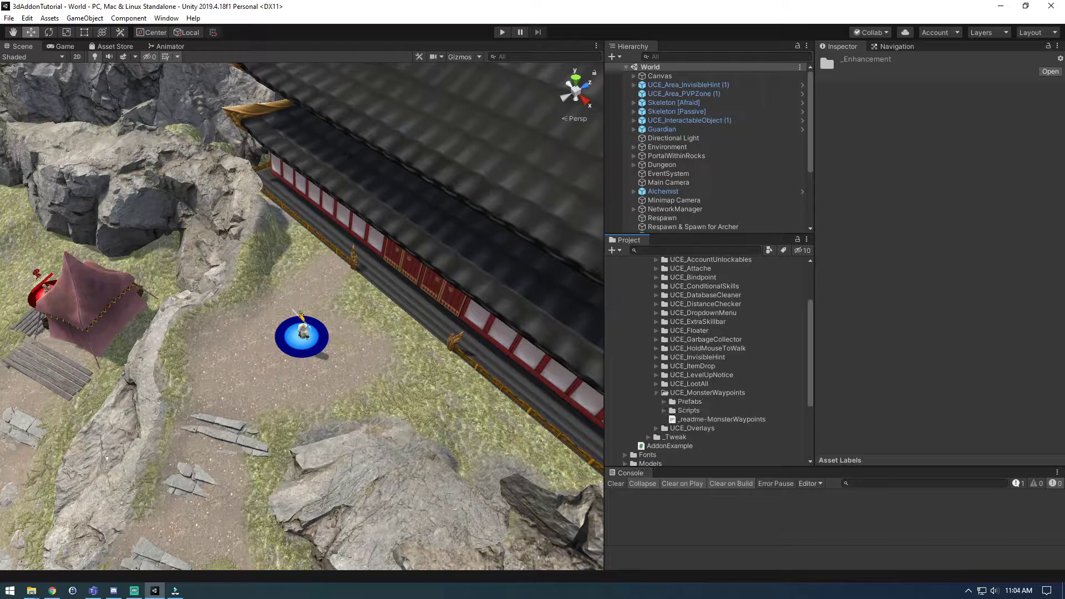
right_click(685, 419)
click(728, 155)
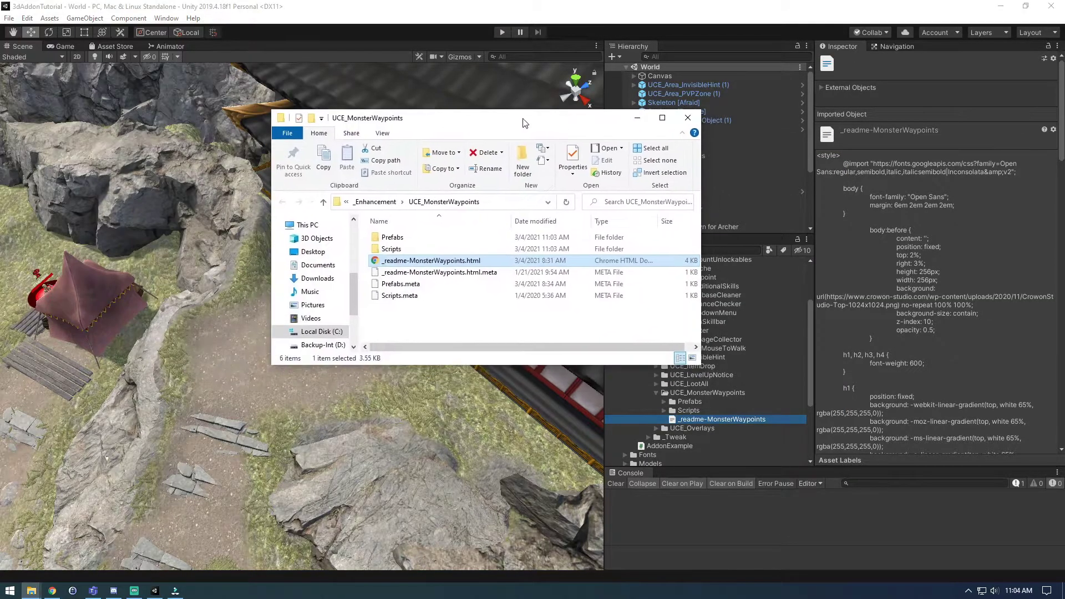
click(687, 117)
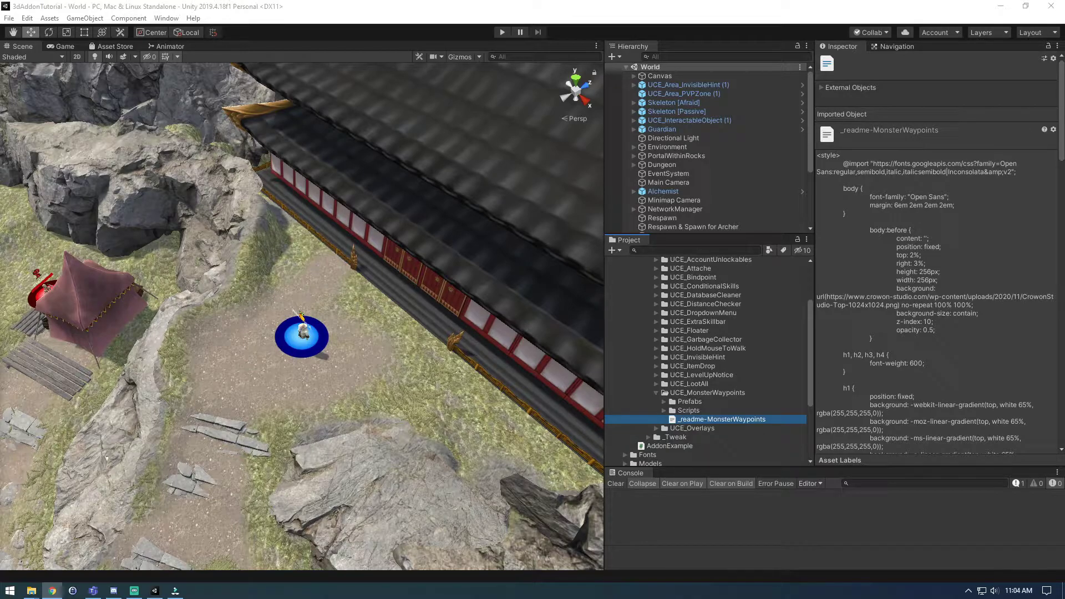
- Open the Monster script from the project's main Scripts folder in the code editor
scroll(709, 360, down, 4)
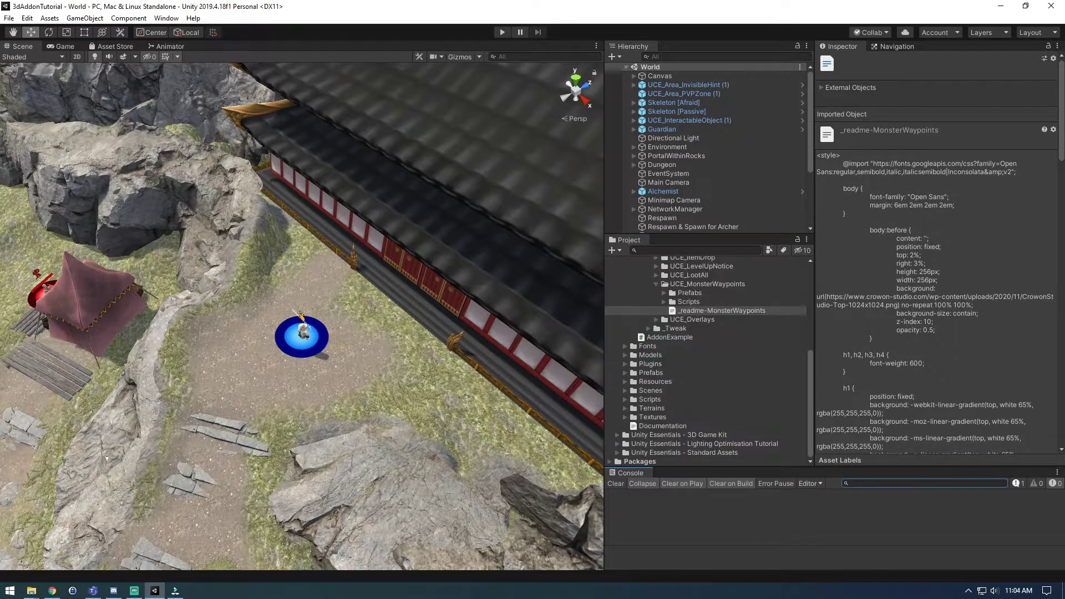
scroll(708, 361, down, 12)
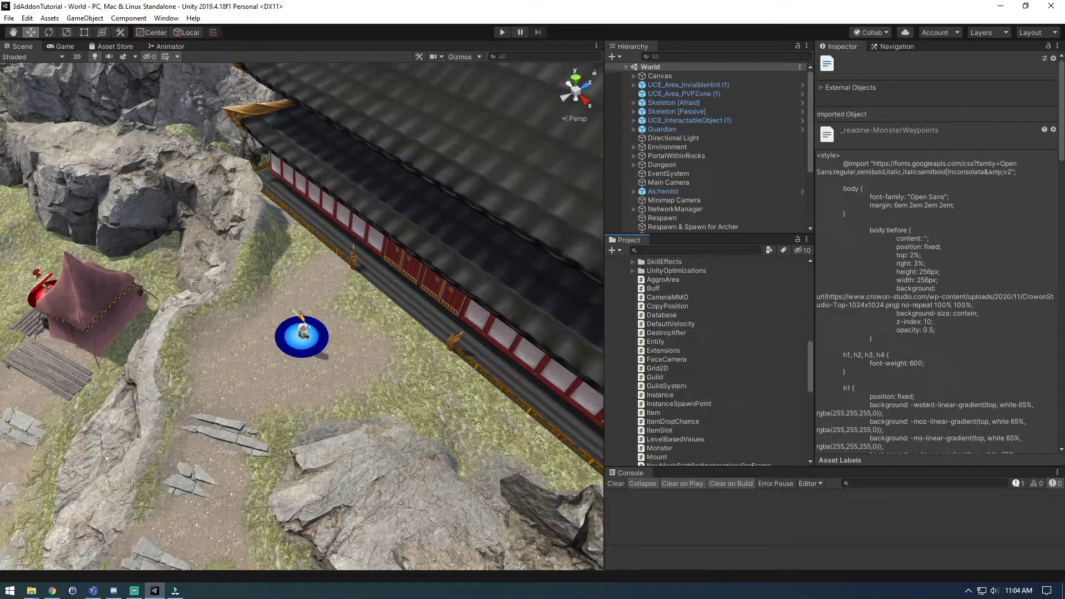
double_click(659, 348)
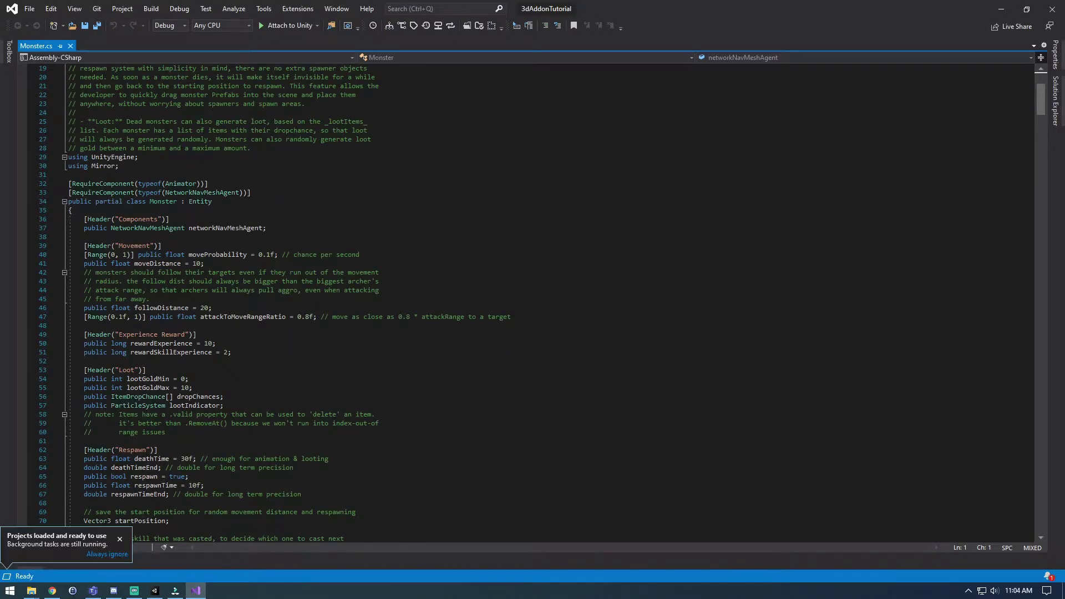
- Find the line "if (EventMoveRandomly())" in Monster.cs
key(alt+Tab)
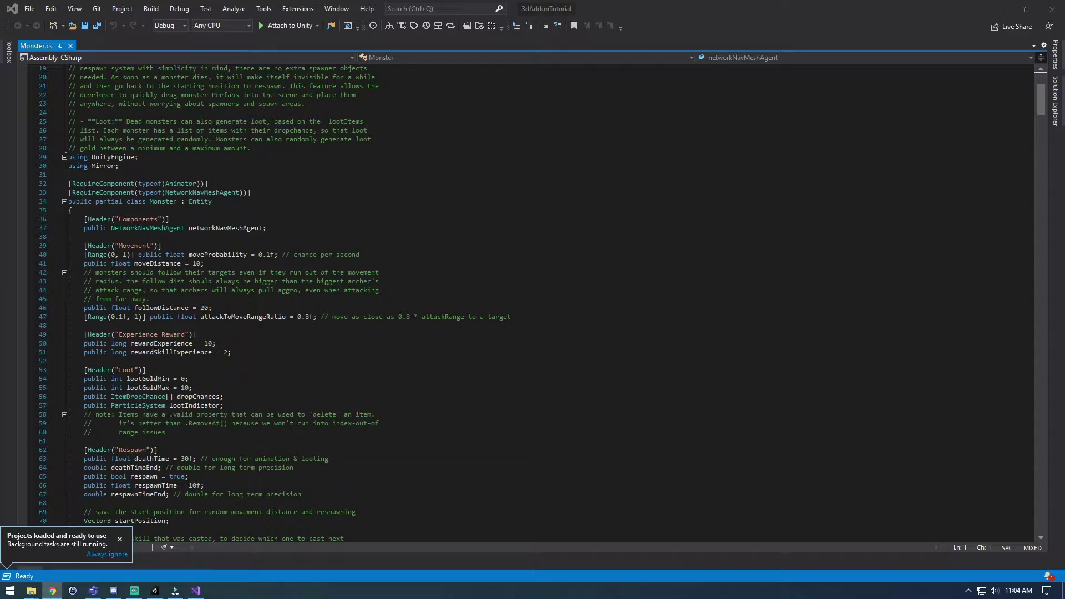
click(192, 387)
key(ctrl+f)
text(if (EventMoveRandomly()))
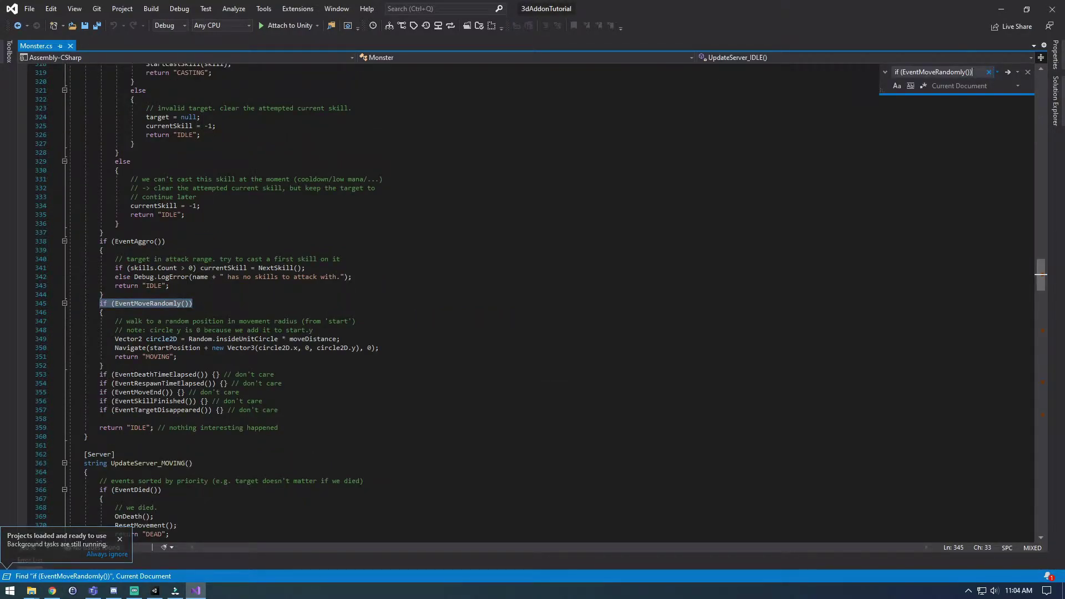
- Replace the body of if (EventMoveRandomly()) with the addon hook Utils.InvokeMany(typeof(Monster), this, "OnEventMoveRandomly_"); and return "MOVING";, then save and close Monster.cs
key(alt+Tab)
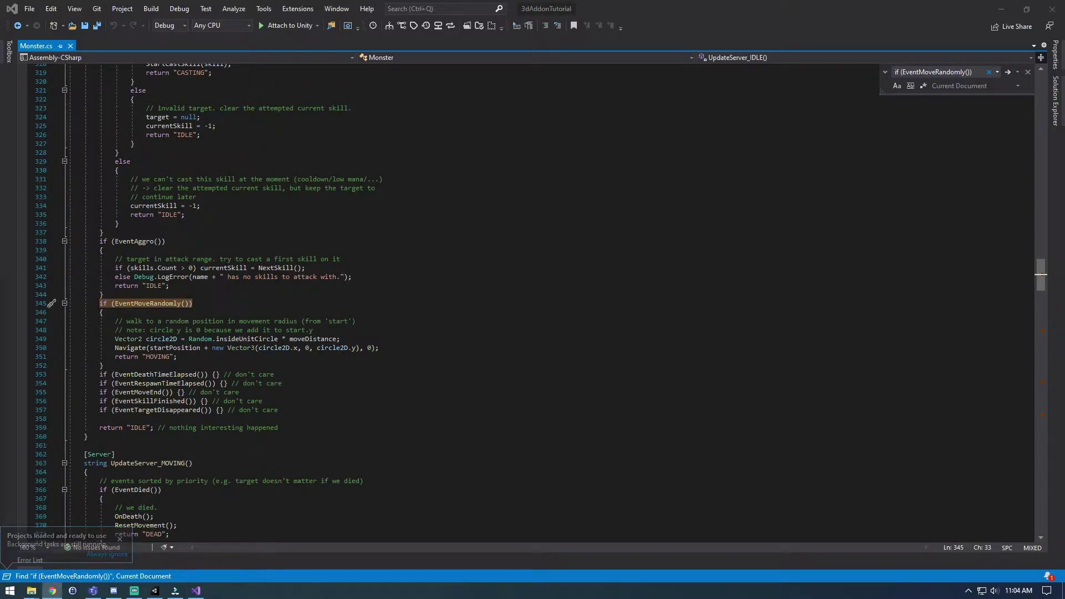
drag(178, 357, 115, 321)
text(// addon system hooks             Utils.InvokeMany(typeof(Monster), this, "OnEventMoveRandomly_");              return "MOVING";)
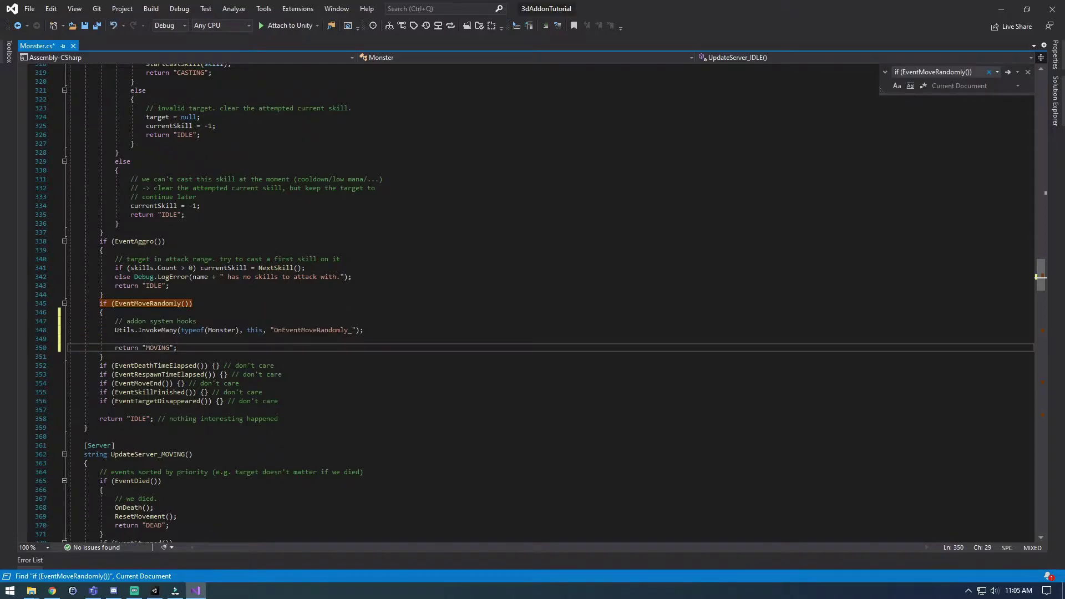
key(ctrl+s)
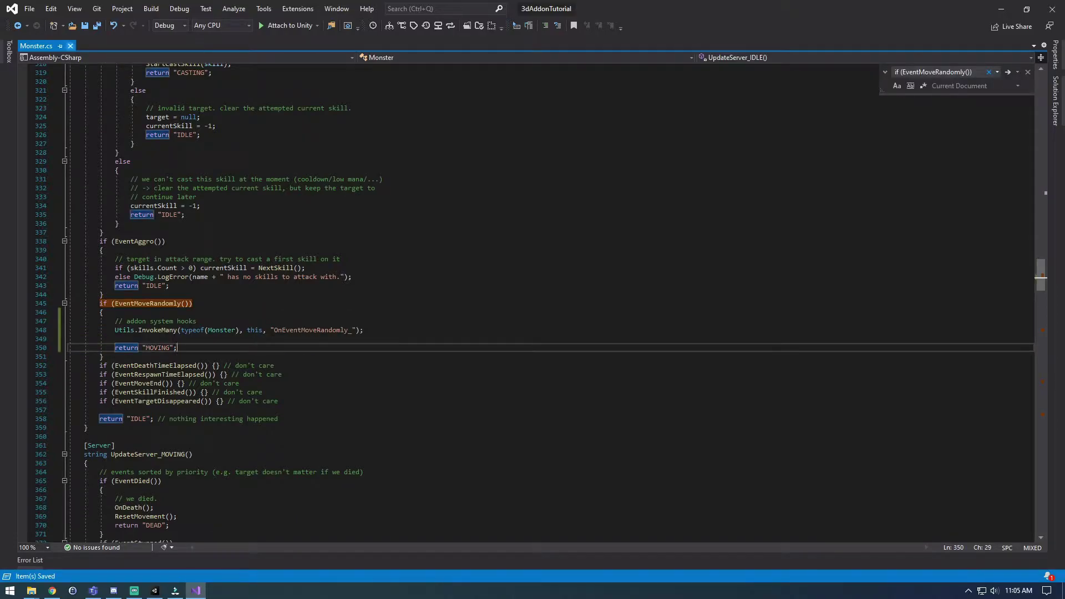
click(70, 46)
click(1001, 8)
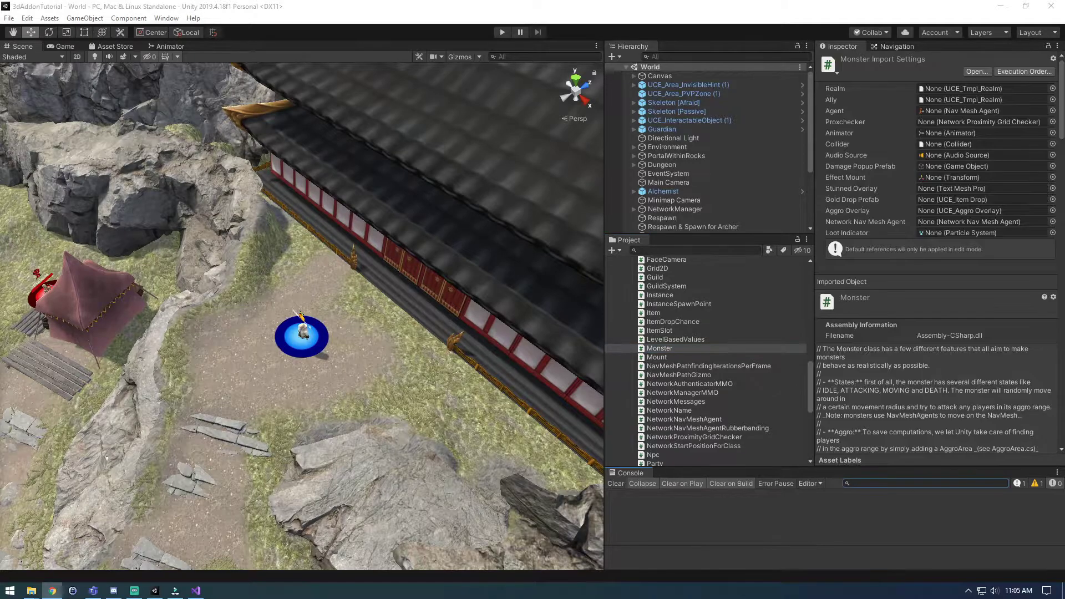
- Collapse the main Scripts folder and expand the Prefabs folder inside UCE_MonsterWaypoints
scroll(705, 361, up, 2)
click(654, 345)
key(Left)
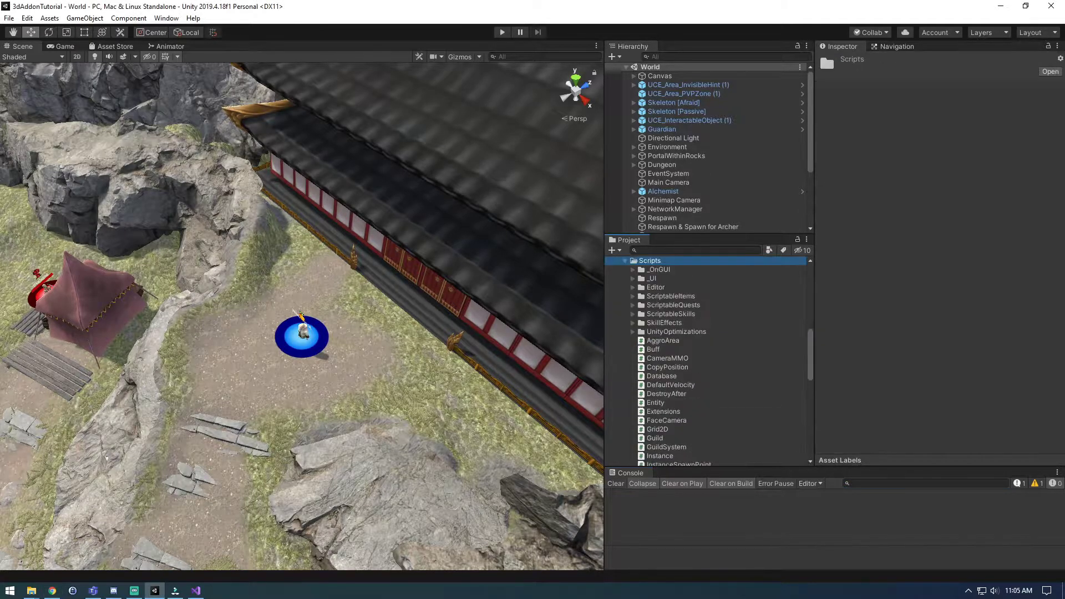
key(Left)
scroll(709, 361, up, 1)
scroll(709, 360, up, 1)
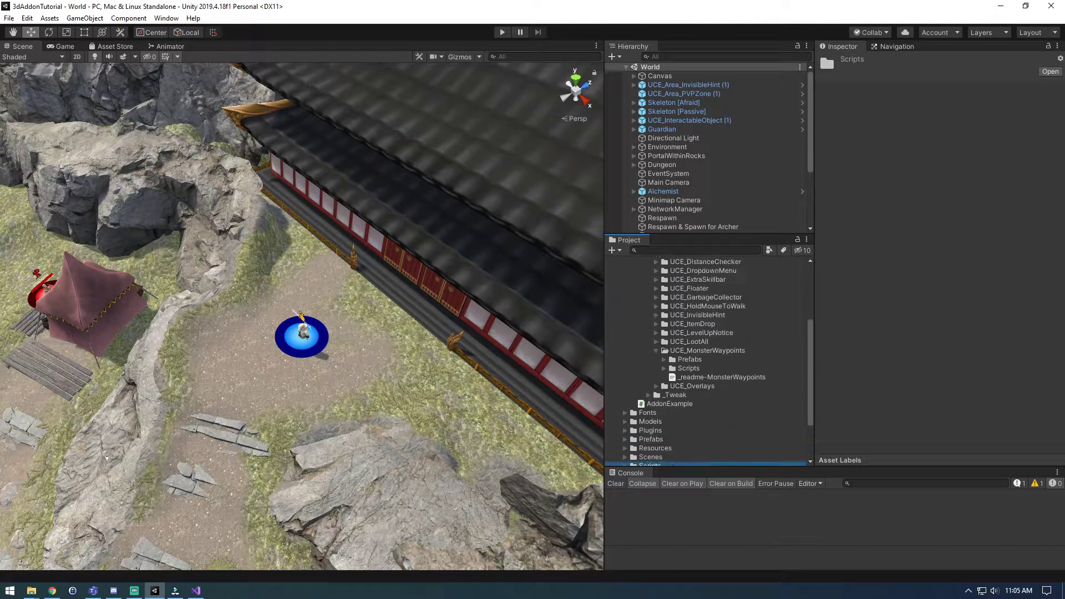
click(663, 359)
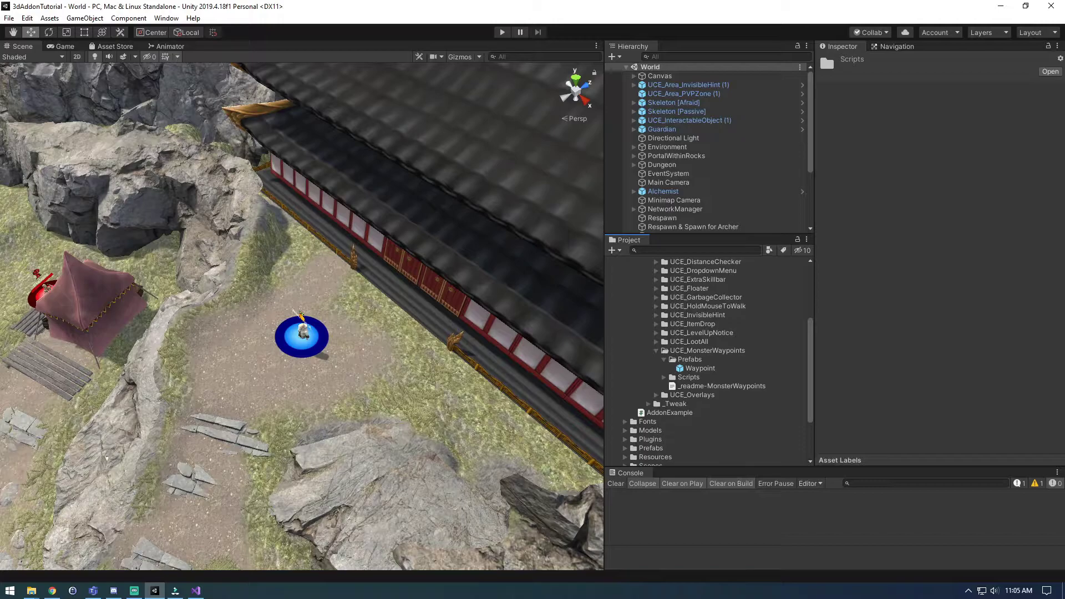
- Place a Waypoint prefab in the scene beside the large rock and enable the Mesh Renderer on the prefab asset
right_drag(106, 458, 18, 430)
right_drag(401, 291, 525, 373)
key(w)
right_drag(211, 333, 244, 328)
key(s)
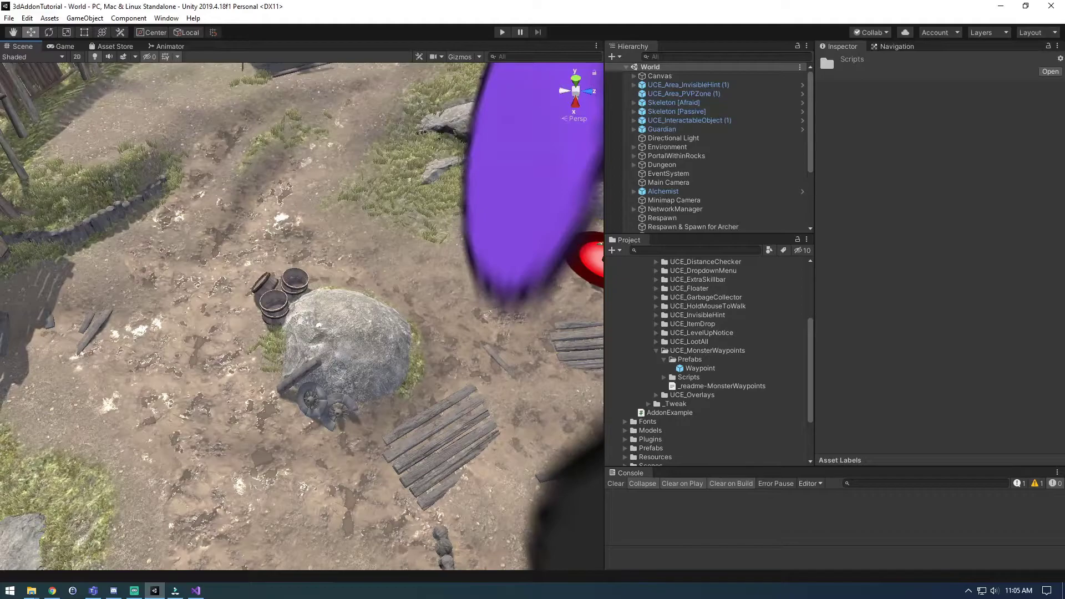
drag(700, 368, 455, 312)
click(696, 368)
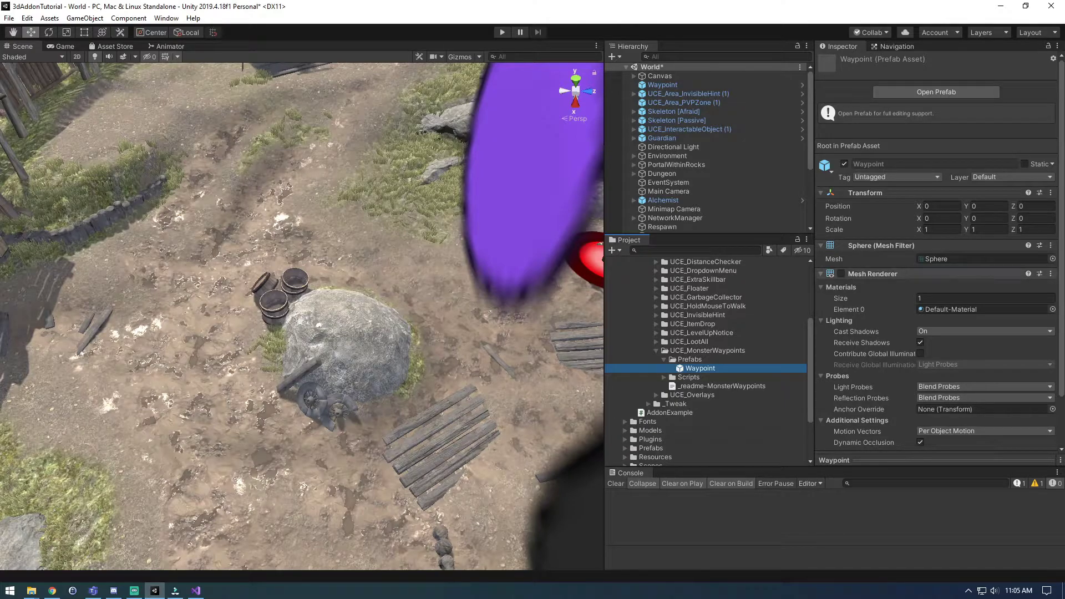
click(841, 274)
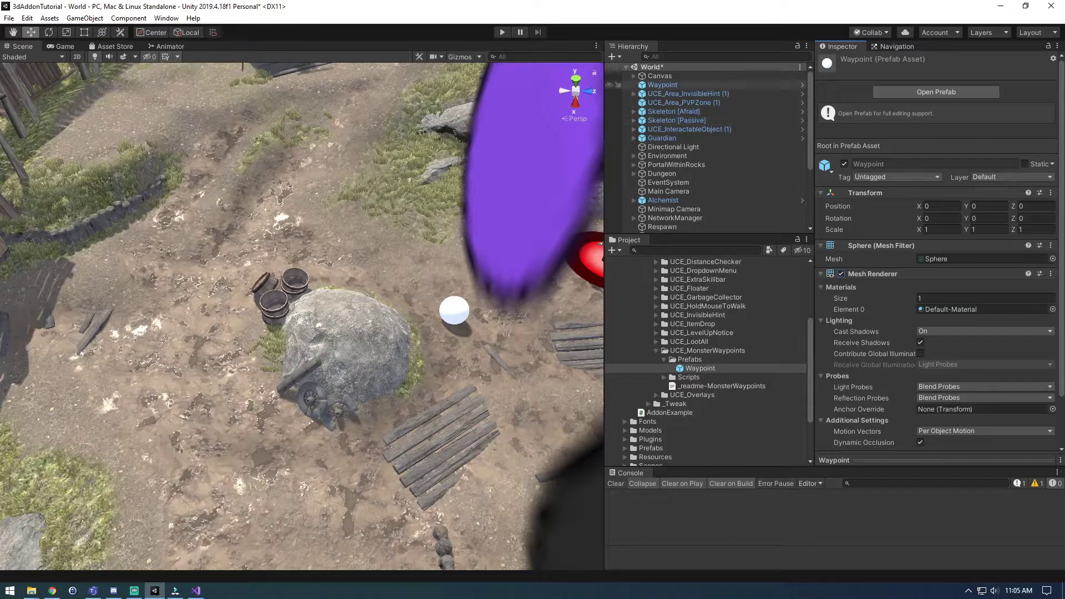
- Add seven more waypoints, Waypoint (1) to Waypoint (7), placed in a ring around the rock
click(687, 85)
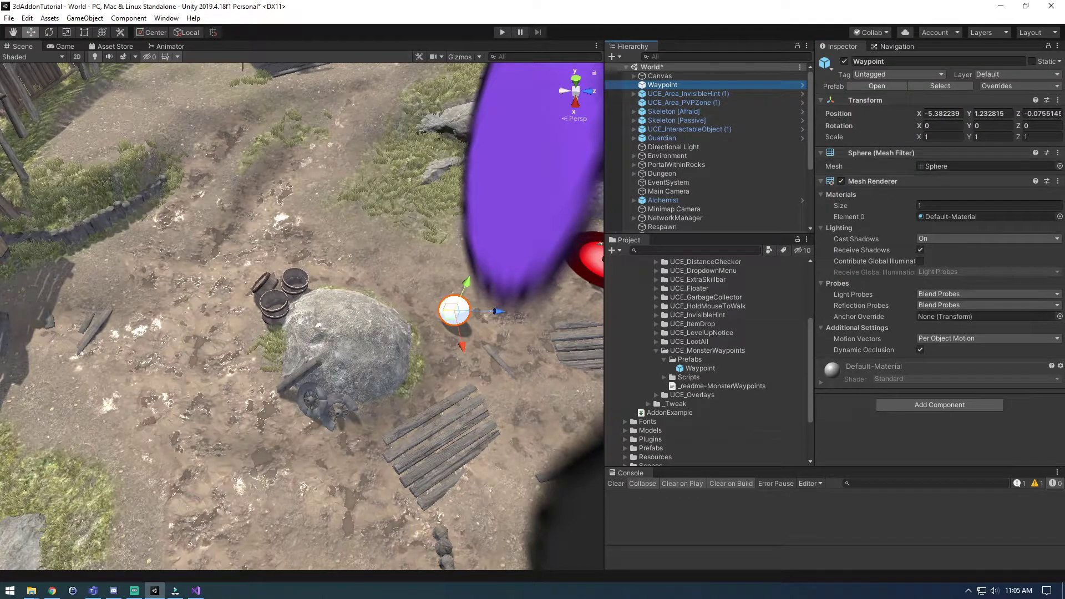
key(ctrl+d)
drag(454, 311, 383, 249)
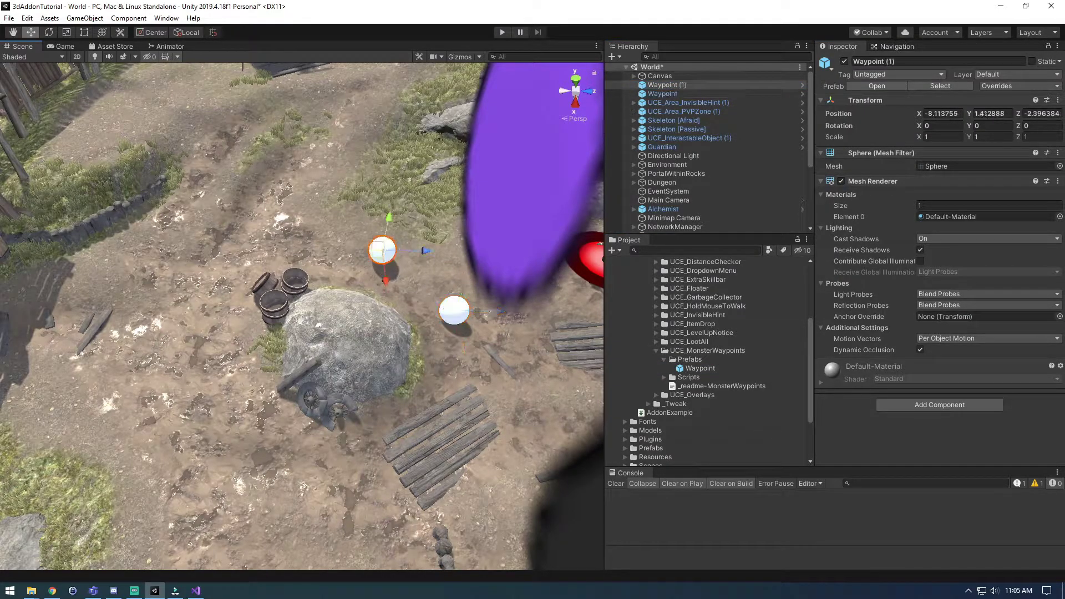
drag(700, 368, 461, 382)
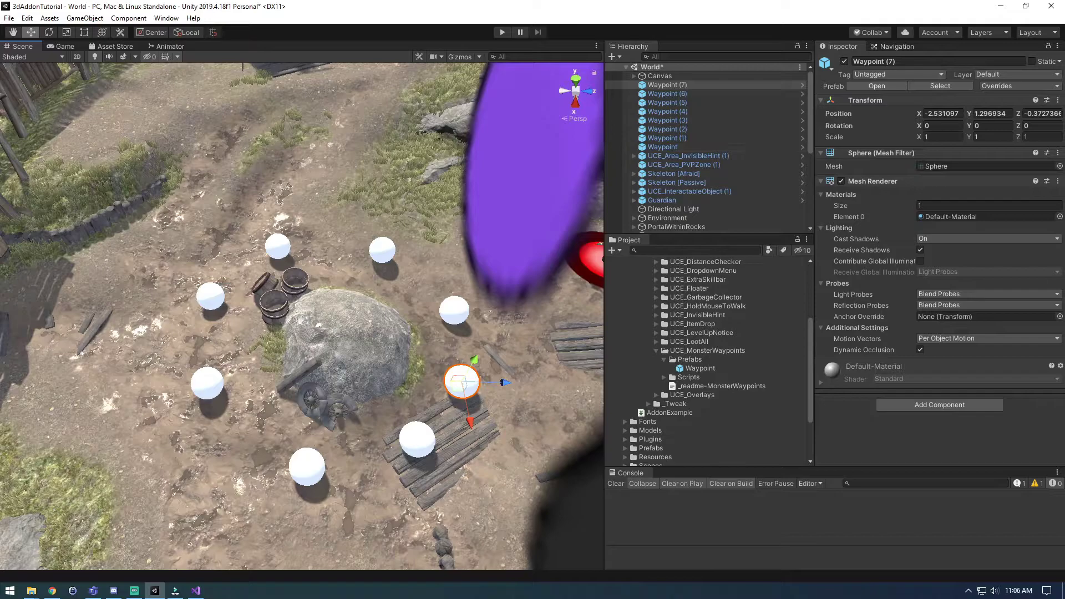
- Turn the Waypoint prefab's Mesh Renderer off and back on
click(700, 368)
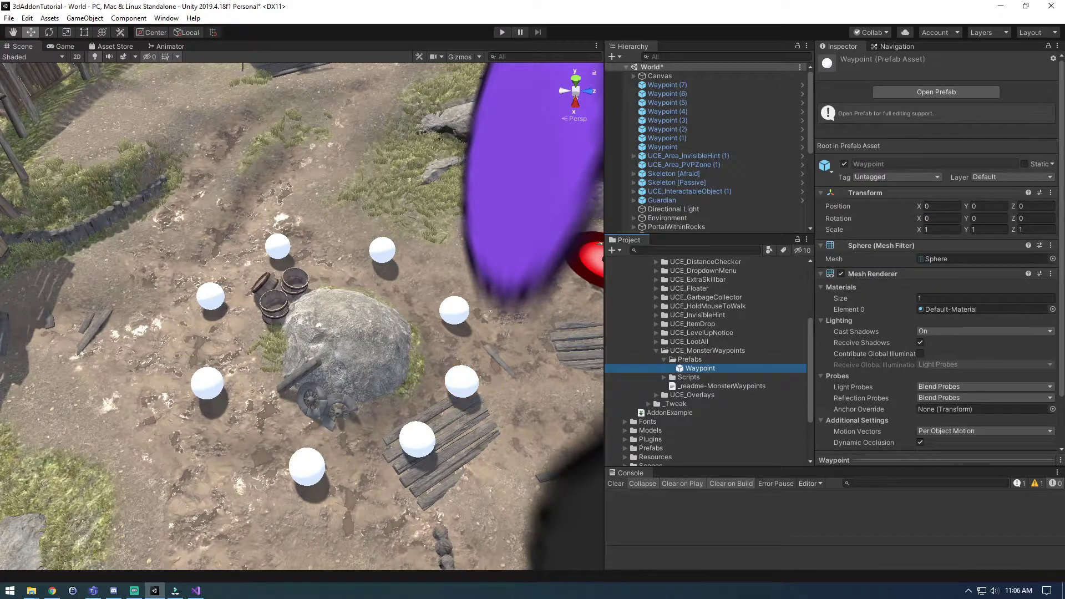
click(841, 274)
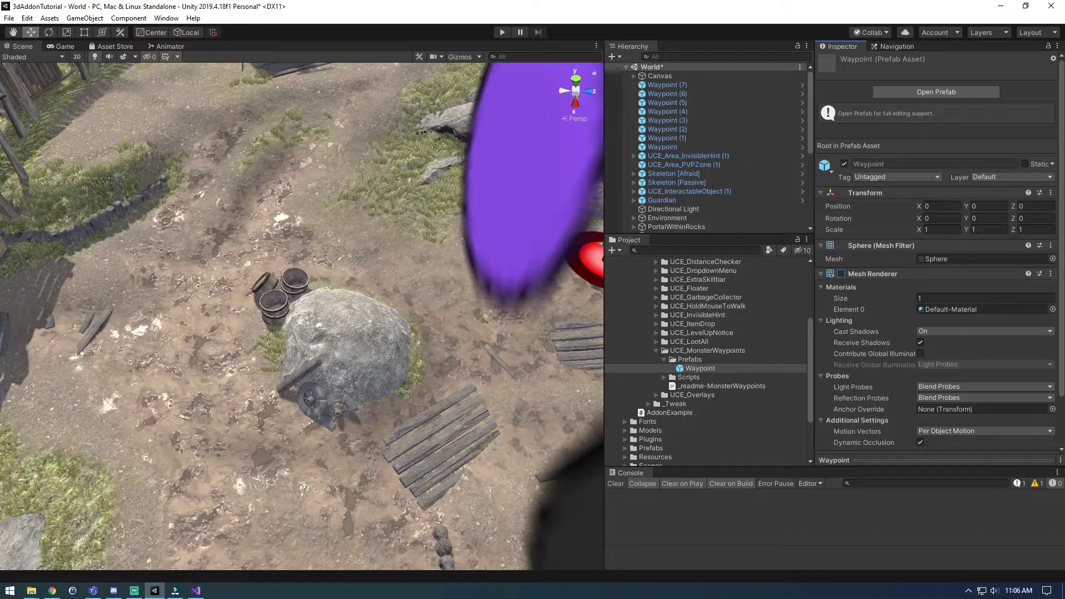
click(841, 273)
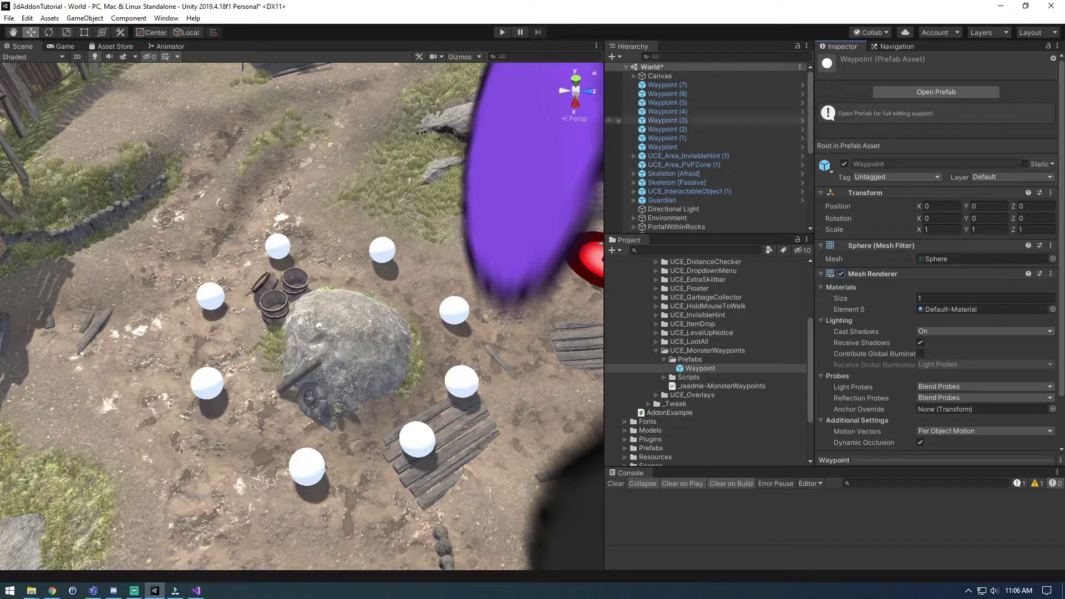
- Reorder the waypoints in the hierarchy into ascending order, from Waypoint down to Waypoint (7)
click(662, 146)
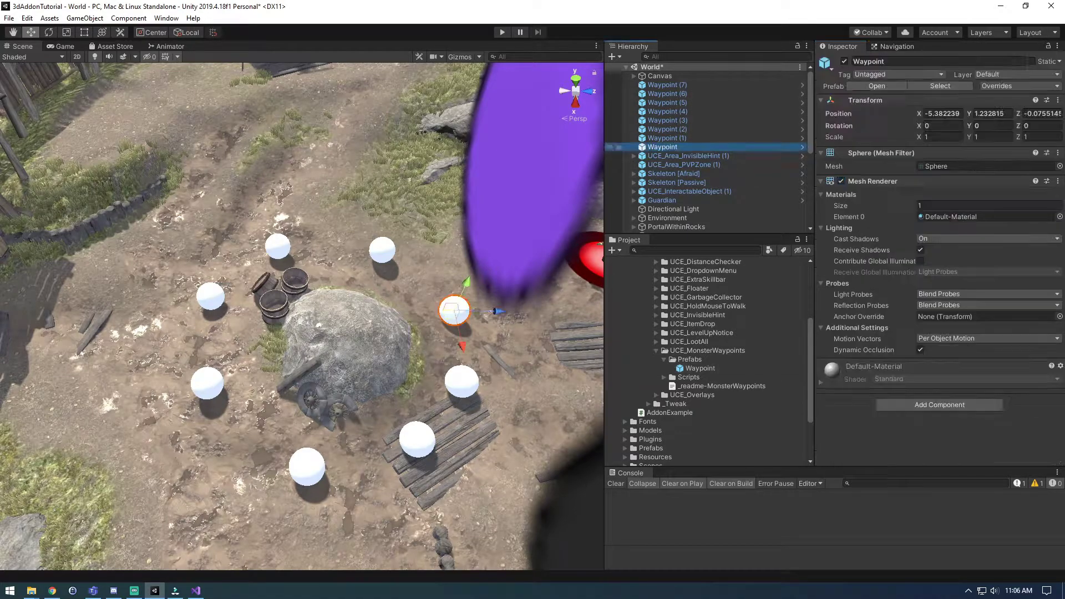
mouse_move(662, 146)
mouse_down()
mouse_move(663, 81)
mouse_move(663, 145)
mouse_move(663, 134)
mouse_up()
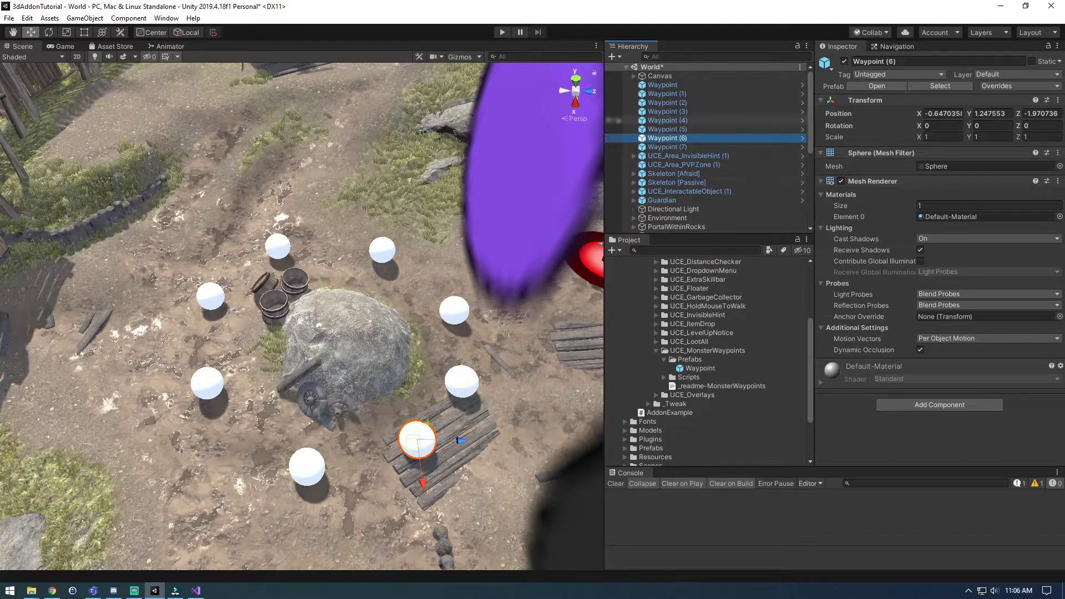
- Move Skeleton [Afraid] onto the first waypoint, at about X -4.86 and Z -0.21
click(674, 173)
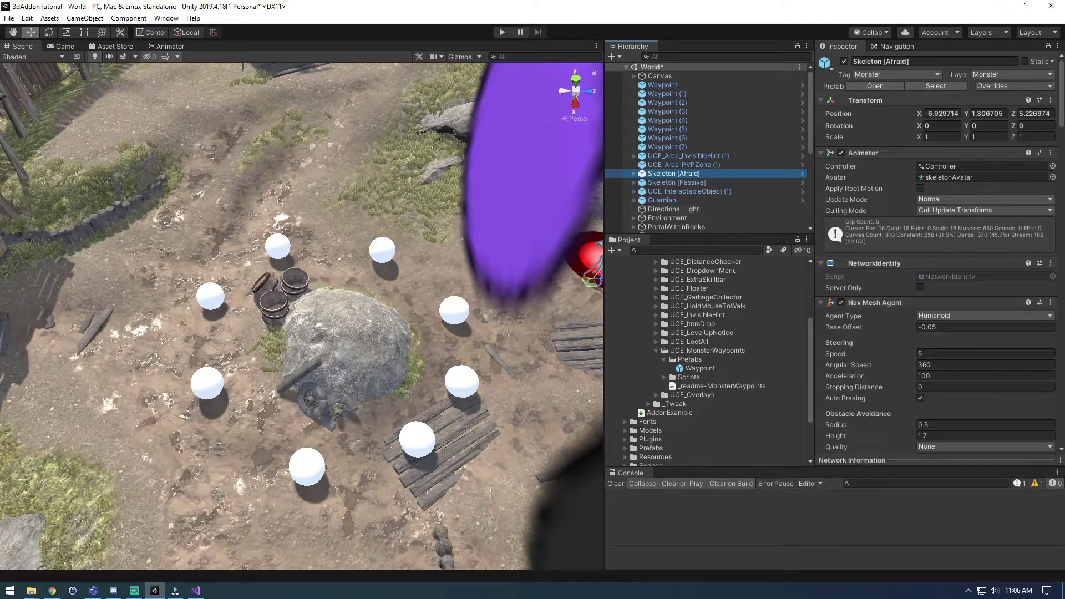
drag(590, 282, 449, 323)
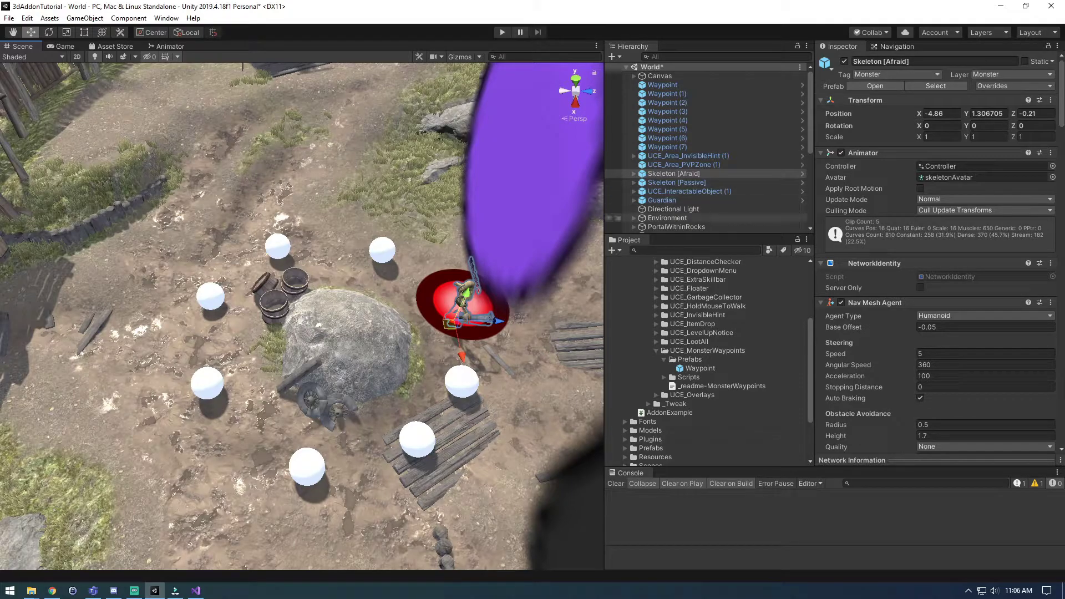
- Turn off Stick To Last Waypoint in the UCE Monster Waypoints settings of Skeleton [Afraid]
scroll(938, 250, down, 15)
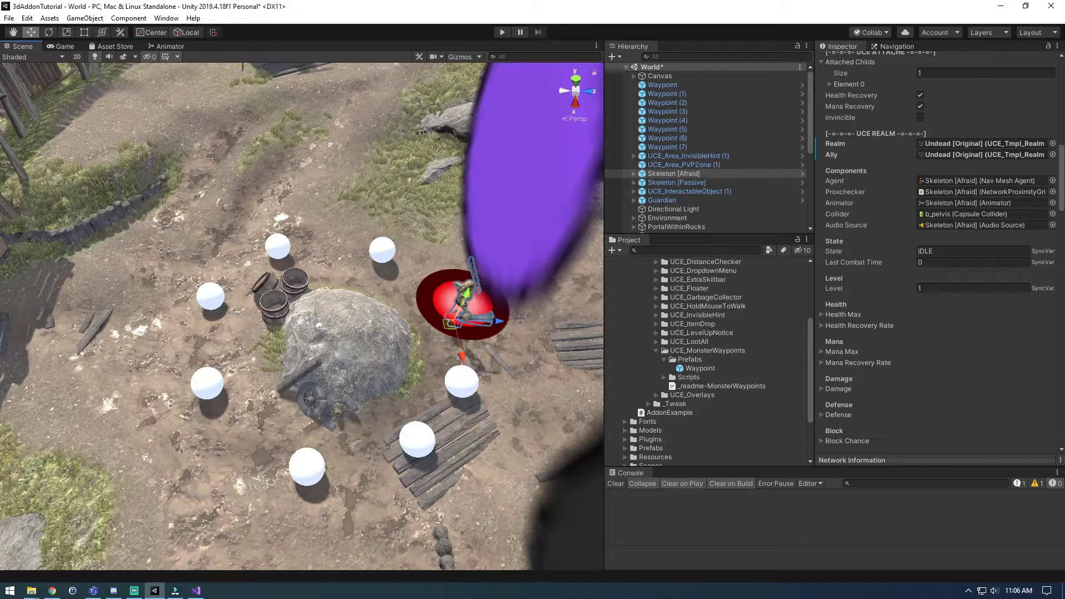
scroll(937, 249, down, 10)
scroll(937, 250, down, 3)
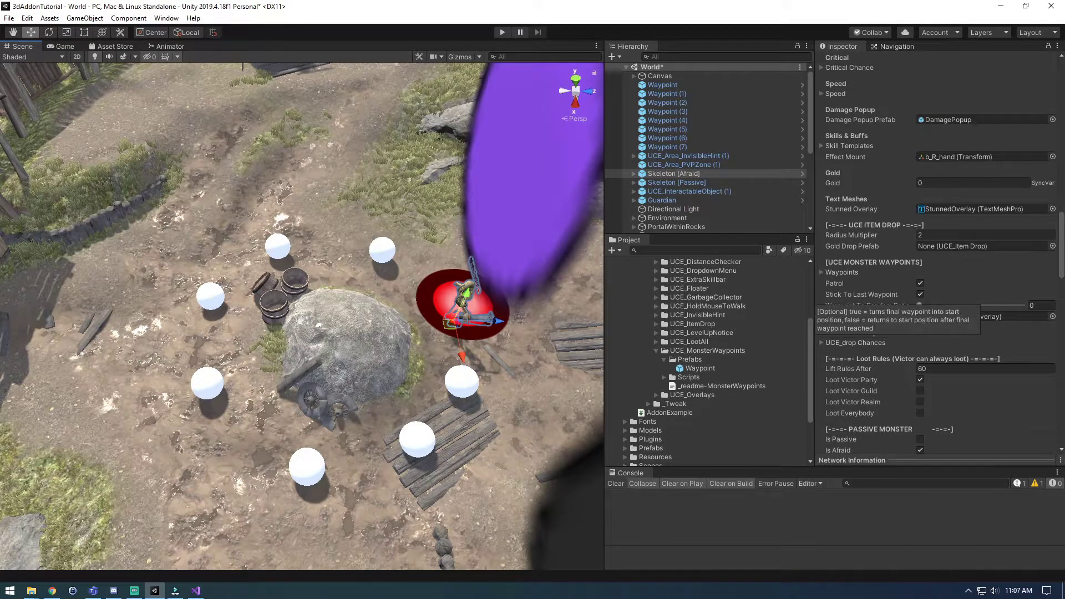
click(920, 294)
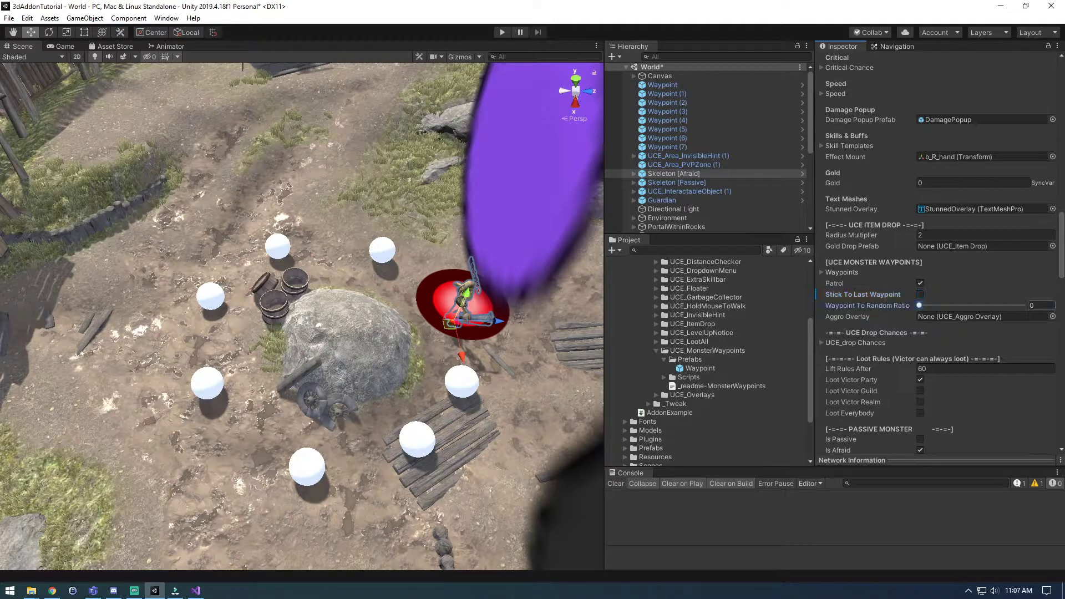
- Try a higher Waypoint To Random Ratio for Skeleton [Afraid] and return it to 0
mouse_move(919, 305)
mouse_down()
mouse_move(1022, 305)
mouse_move(919, 305)
mouse_up()
drag(920, 305, 971, 305)
drag(970, 305, 919, 305)
- Assign all eight waypoints, Waypoint through Waypoint (7), to the Waypoints list of Skeleton [Afraid] and save the scene
click(841, 271)
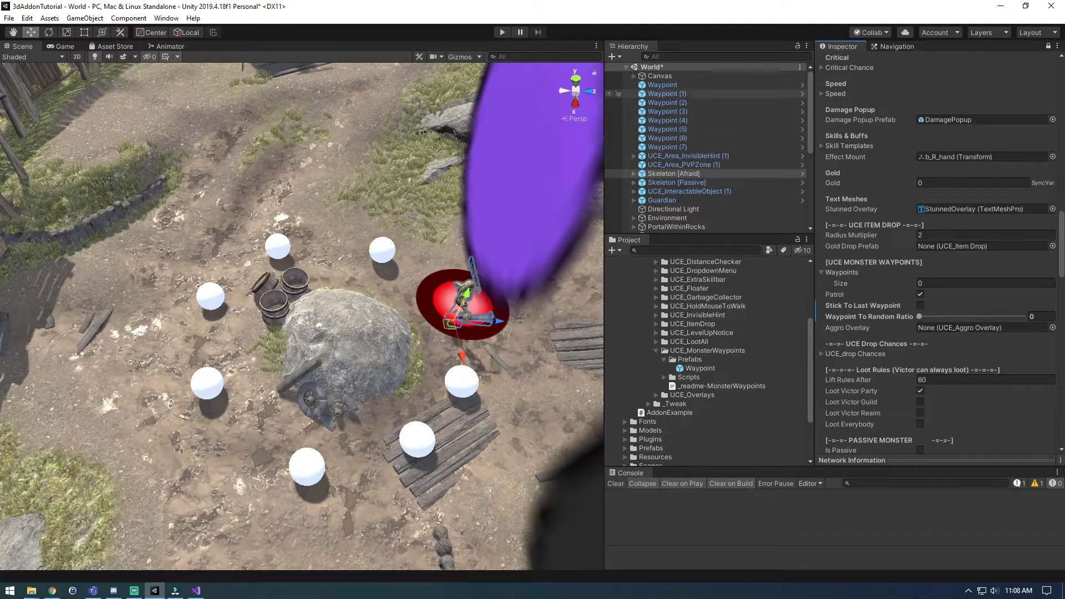
click(663, 85)
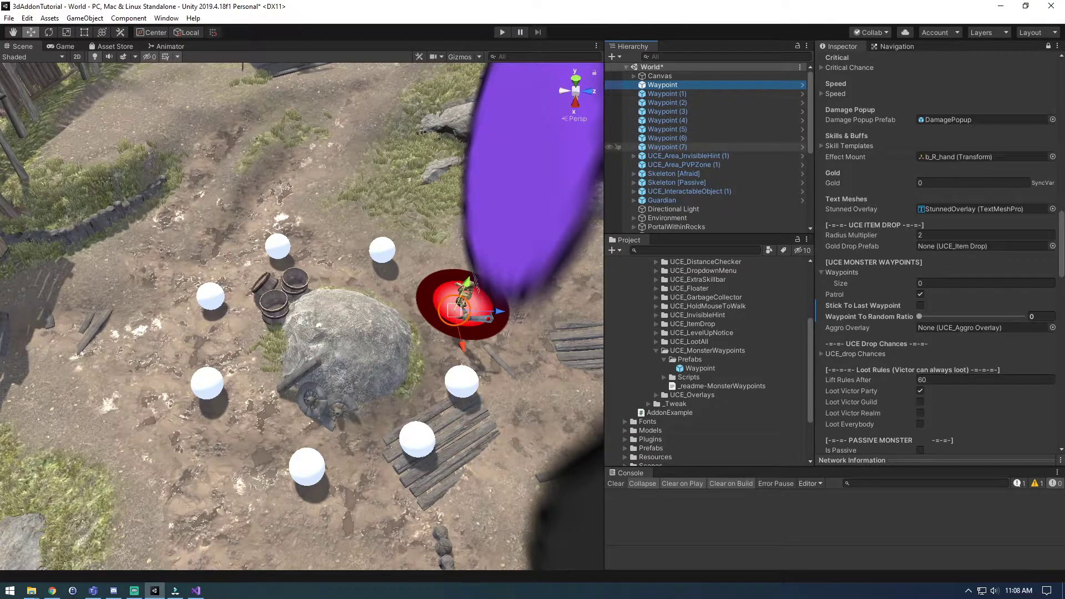
shift+click(667, 147)
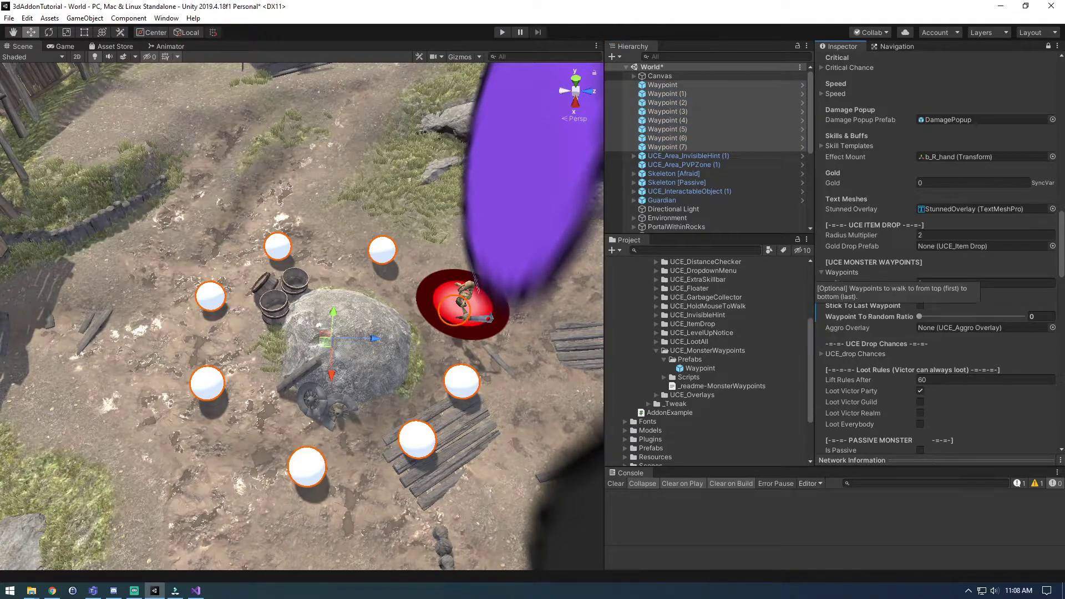
drag(840, 272, 842, 272)
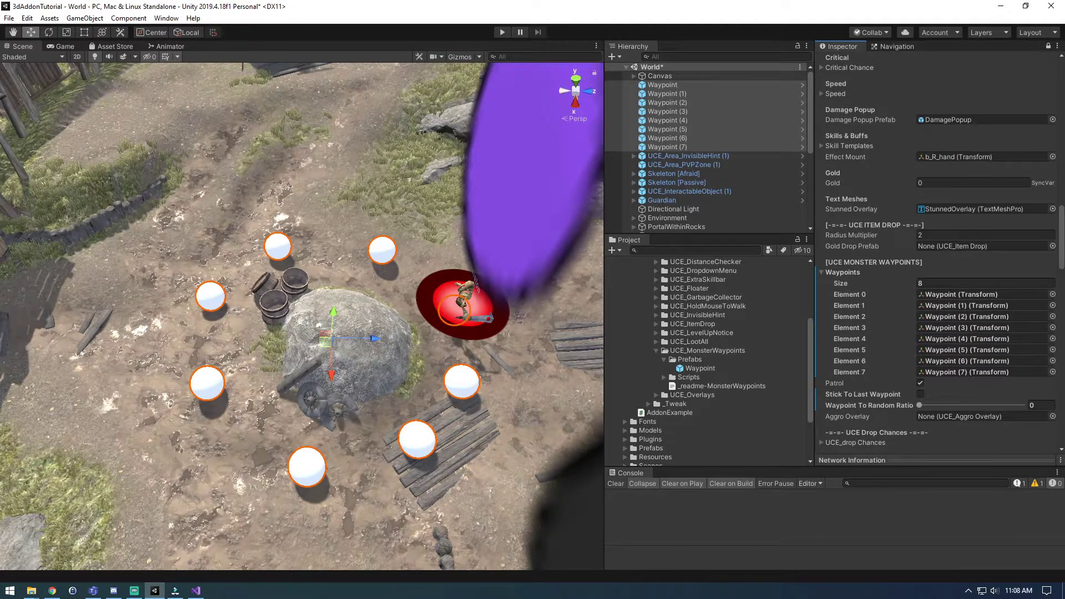
click(842, 272)
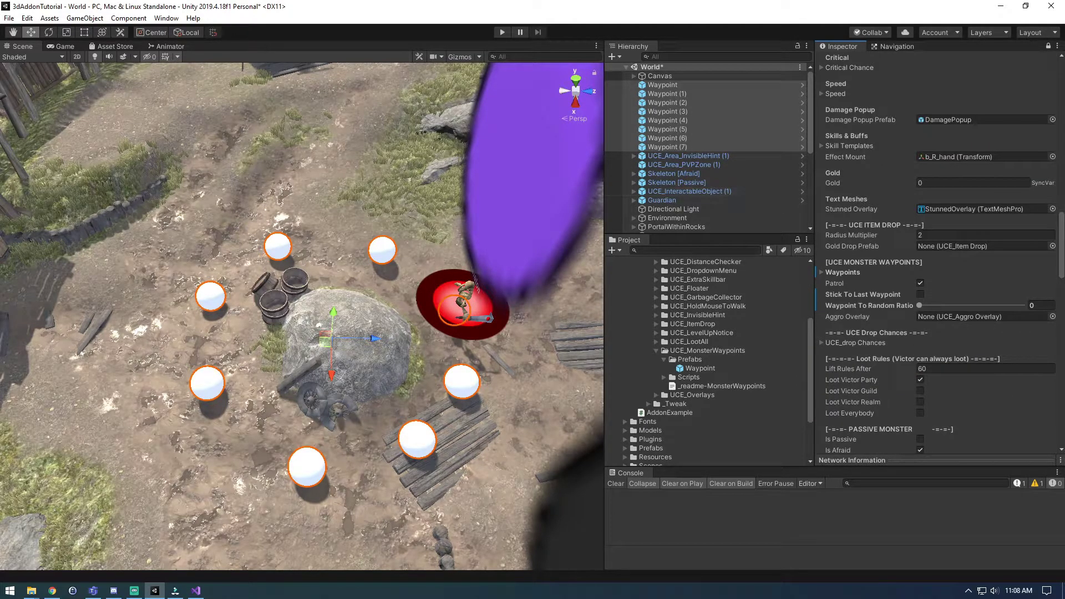
key(ctrl+s)
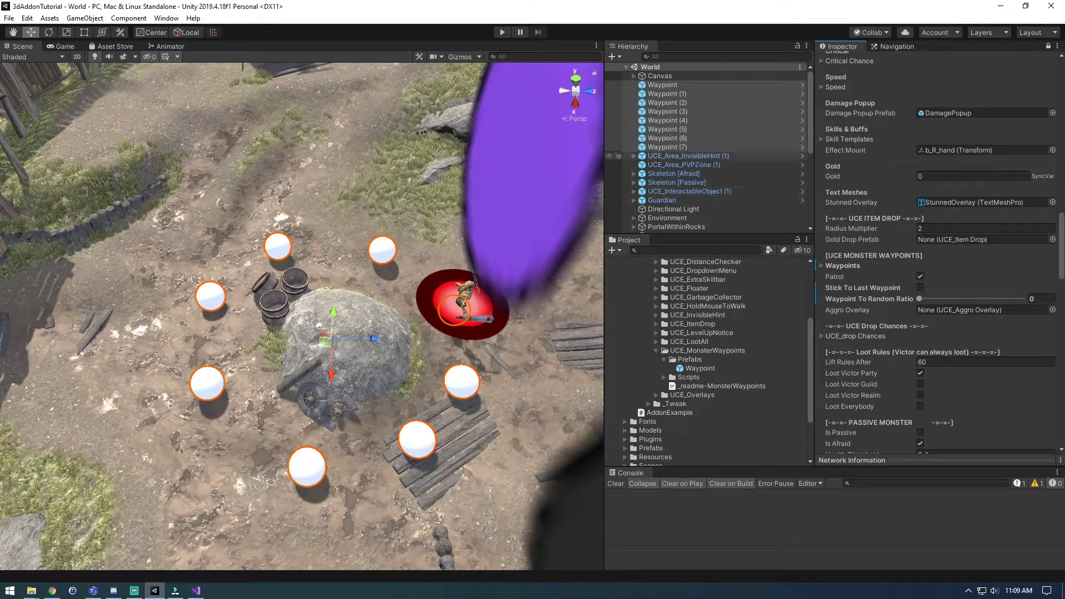
- Deselect the waypoints, run the World scene and enter the game as both server and player
click(659, 76)
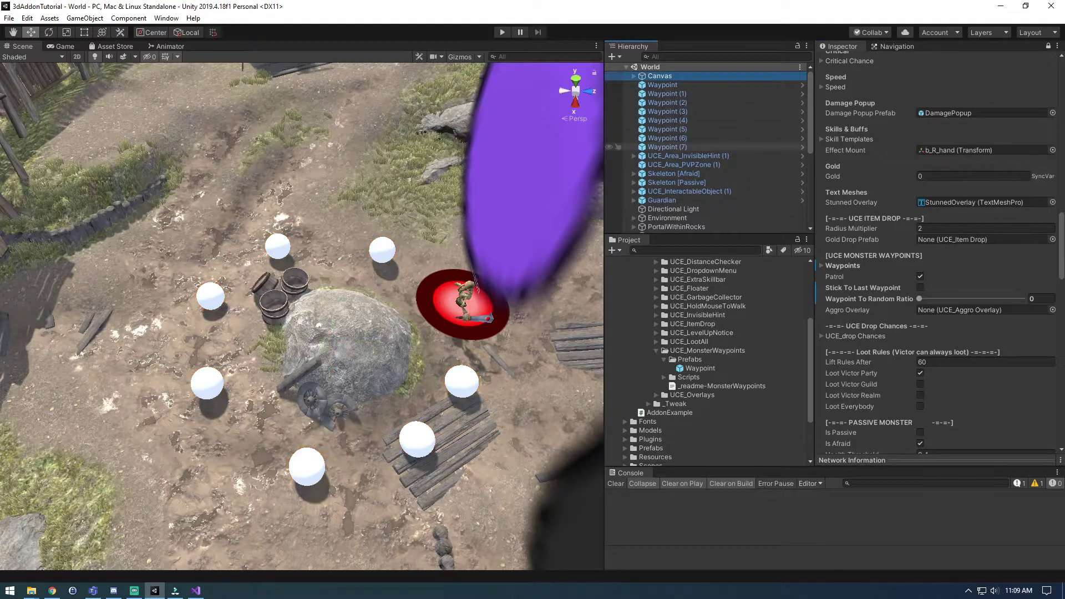
key(ctrl+p)
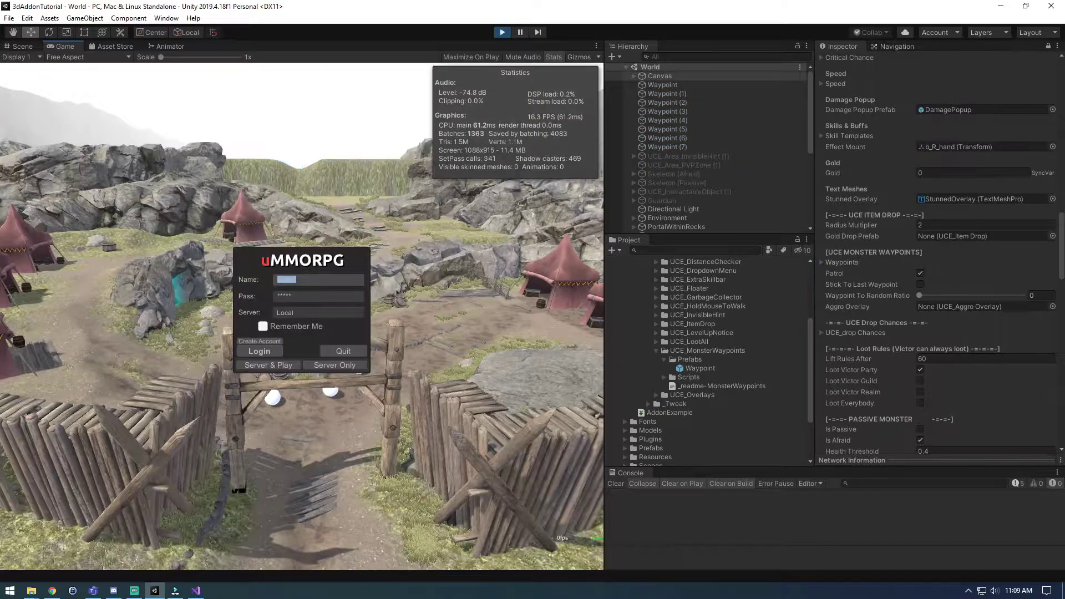
click(267, 365)
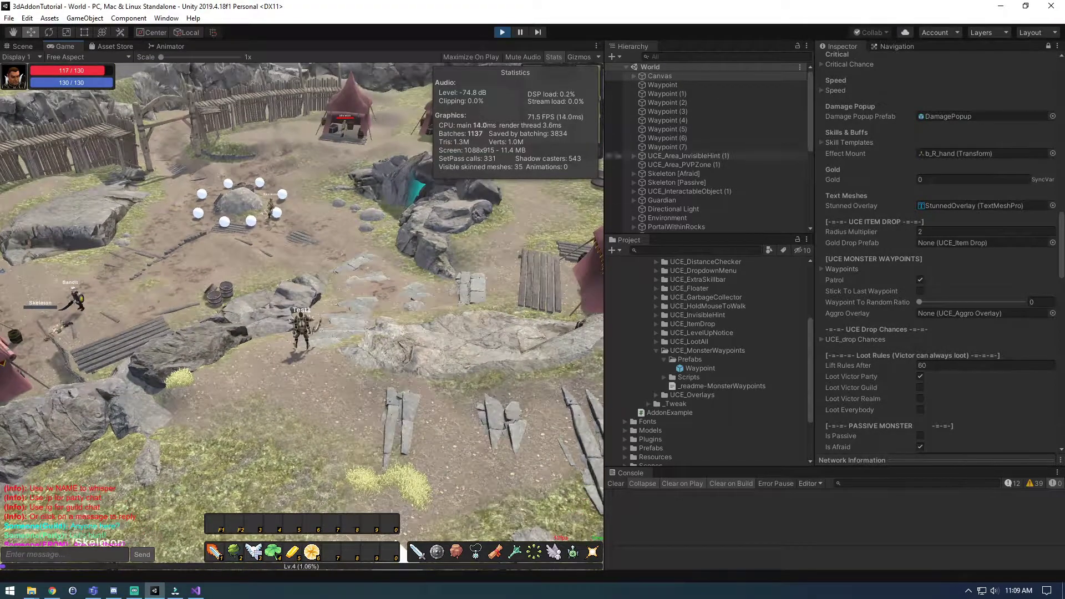
- Set the Move Probability of Skeleton [Afraid] to 1 in the running game and watch it around the rock
click(673, 173)
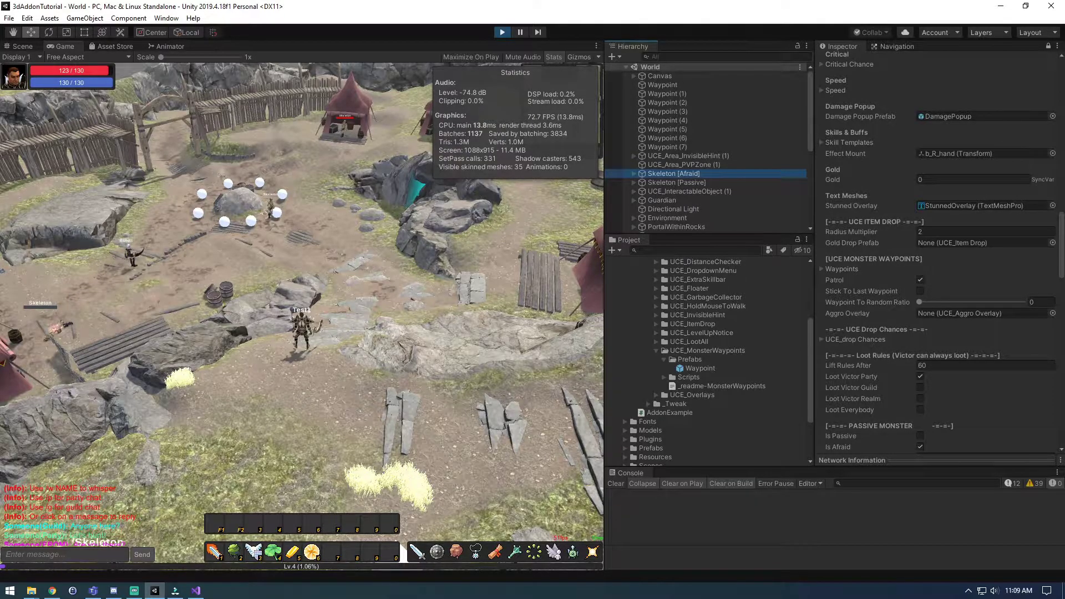
scroll(937, 249, down, 9)
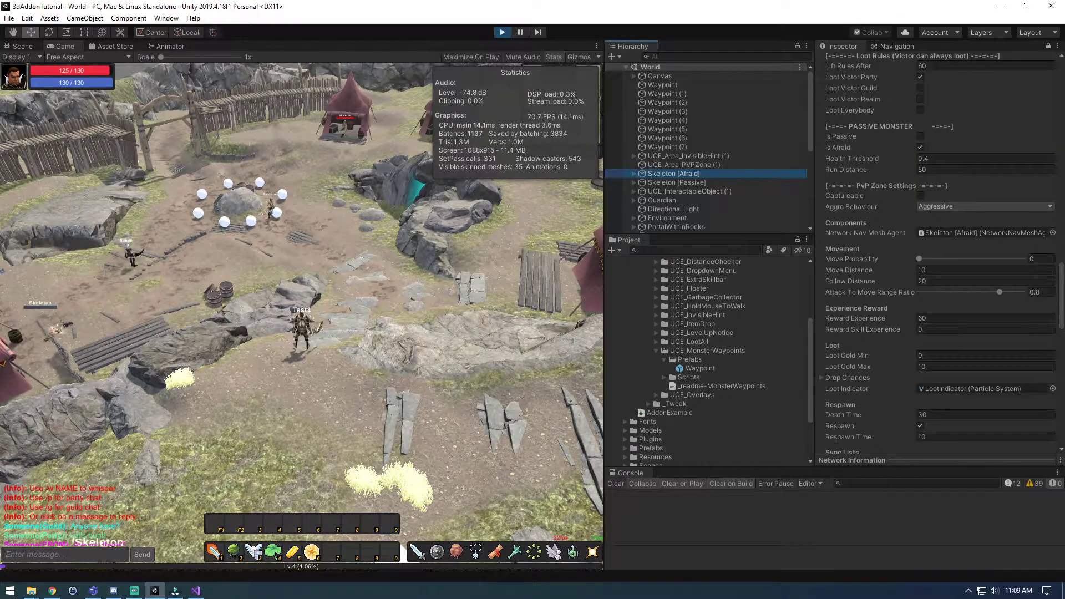
scroll(937, 249, down, 3)
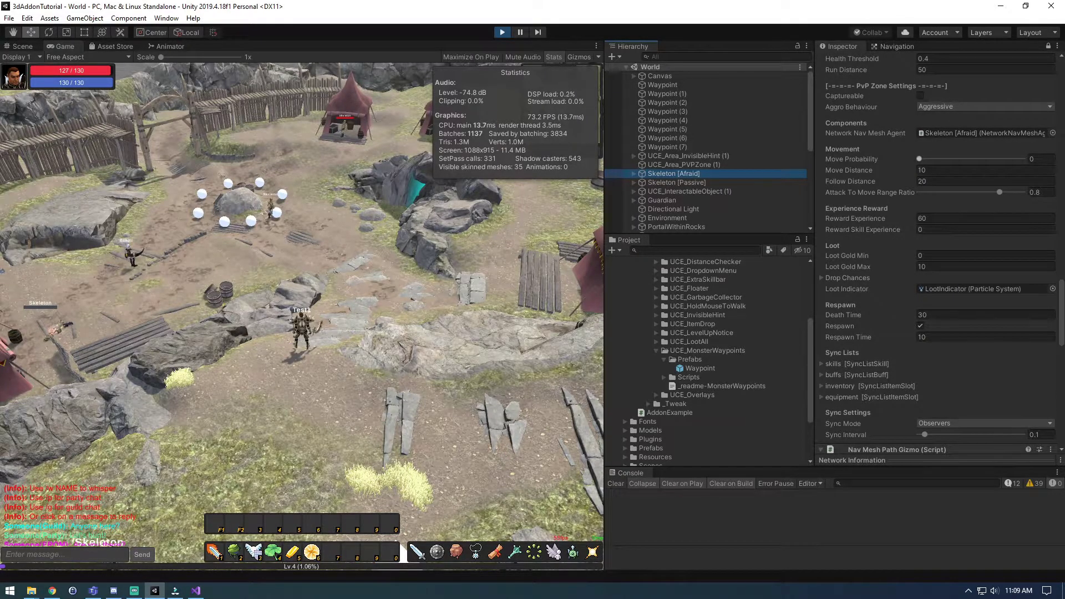
drag(919, 159, 1024, 159)
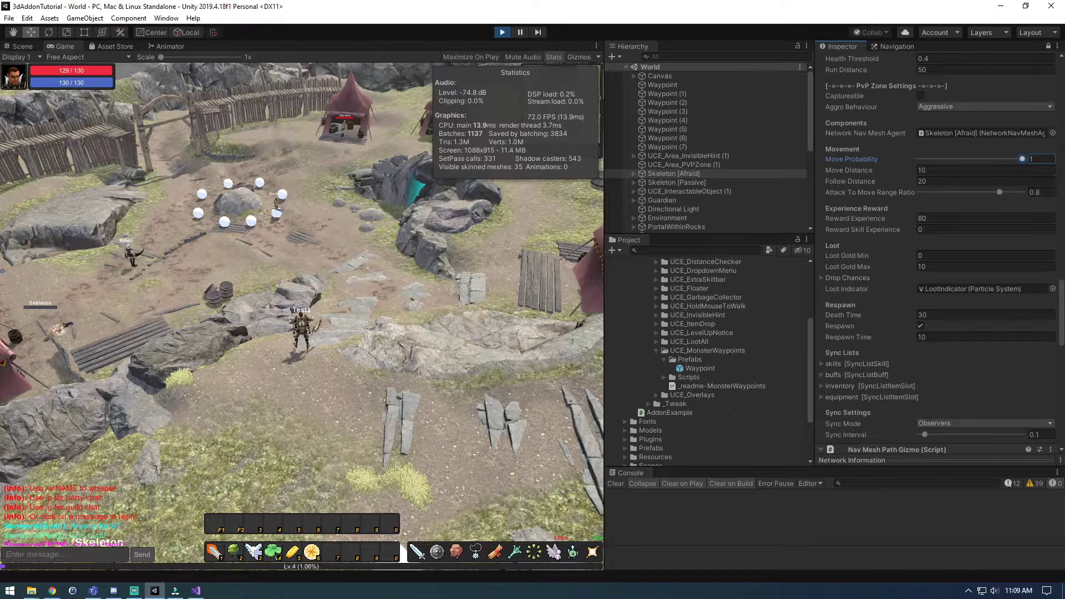
right_drag(364, 307, 348, 307)
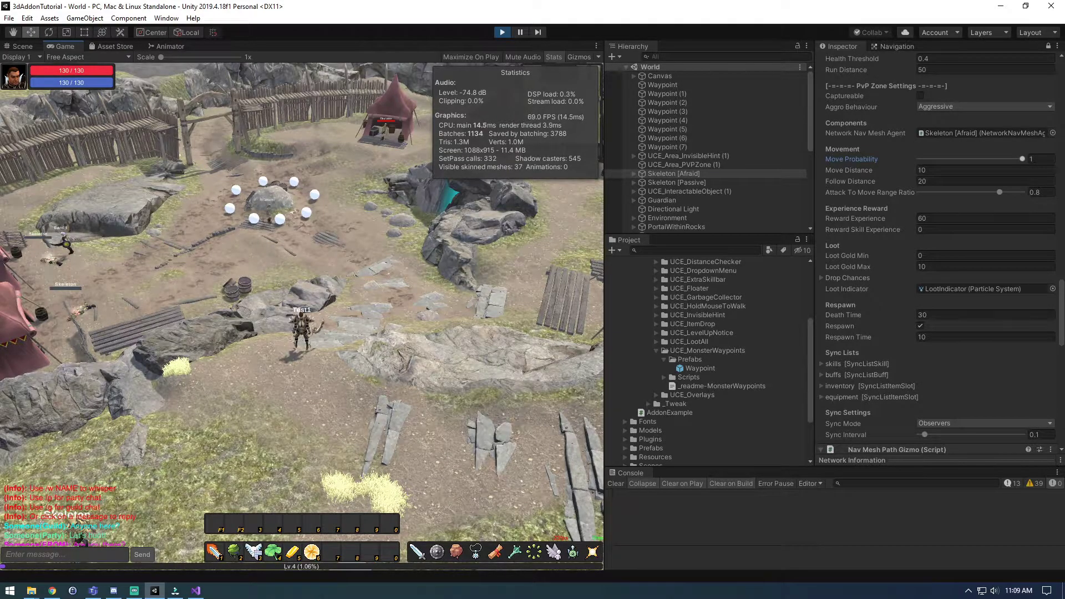
- Lower the skeleton's Move Probability to about 0.294 and walk the player character around while watching the waypoint ring
drag(1023, 159, 950, 159)
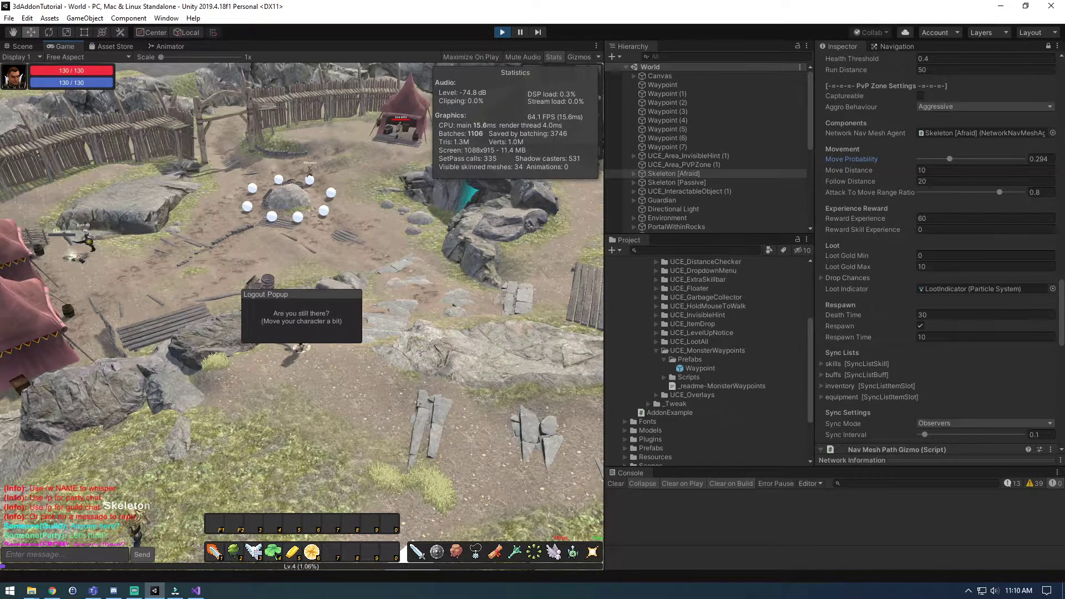
key(d)
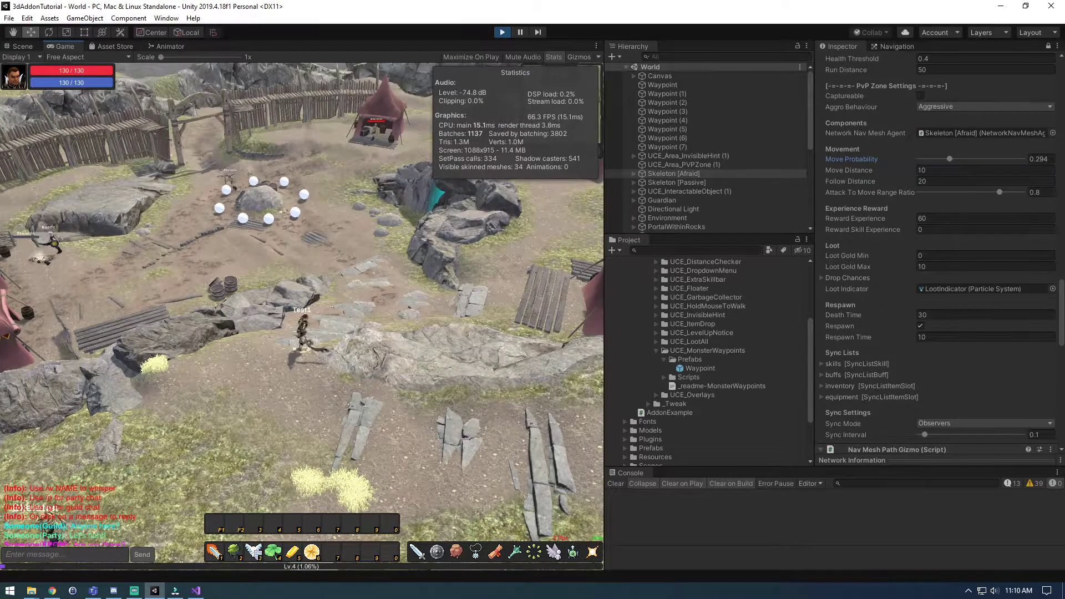
key(w)
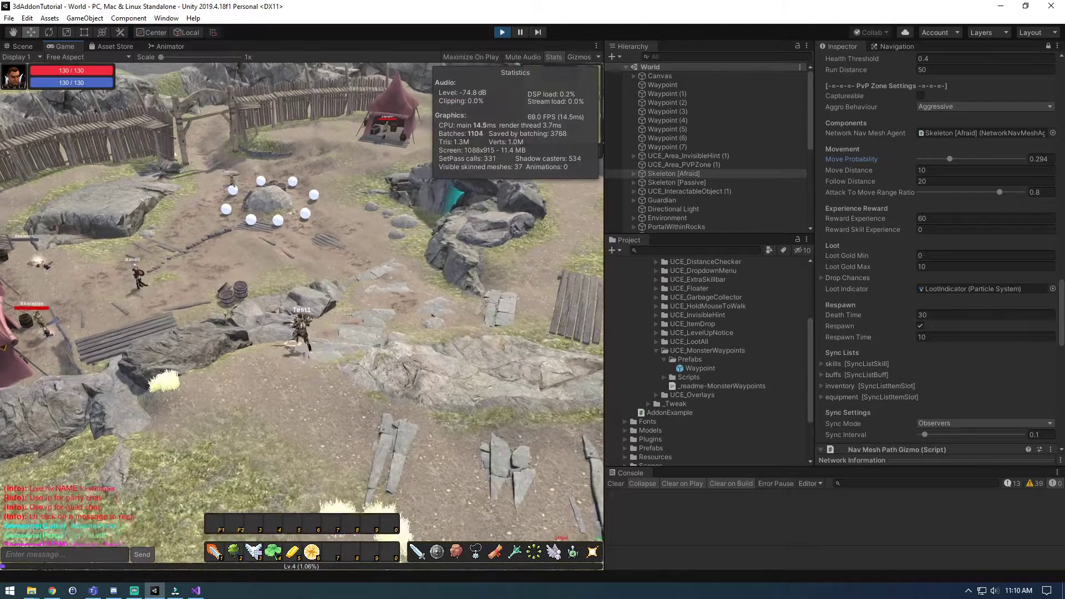
key(s)
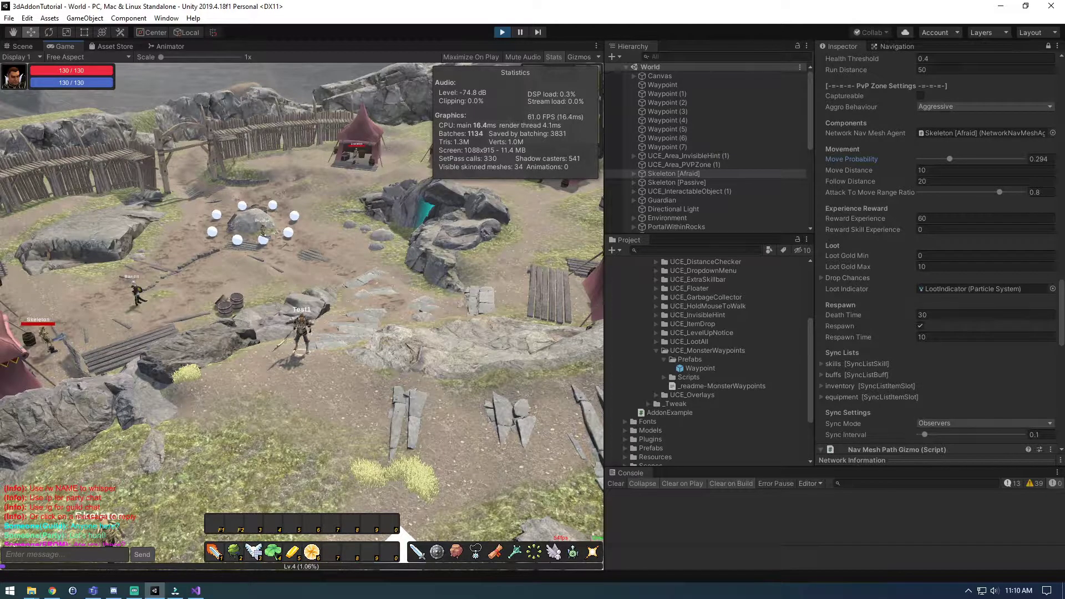
right_drag(301, 316, 355, 297)
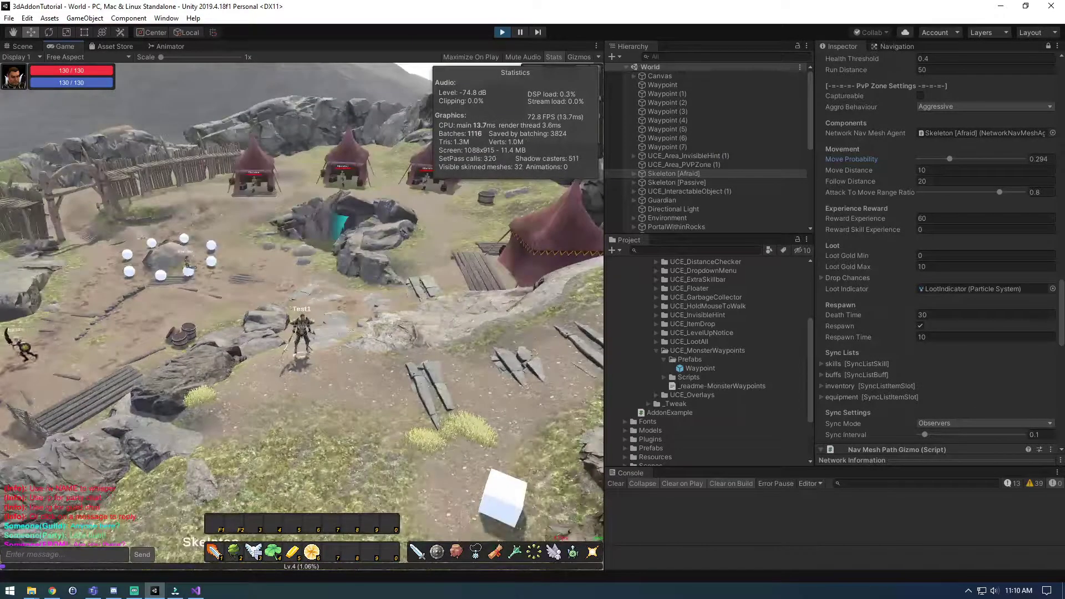